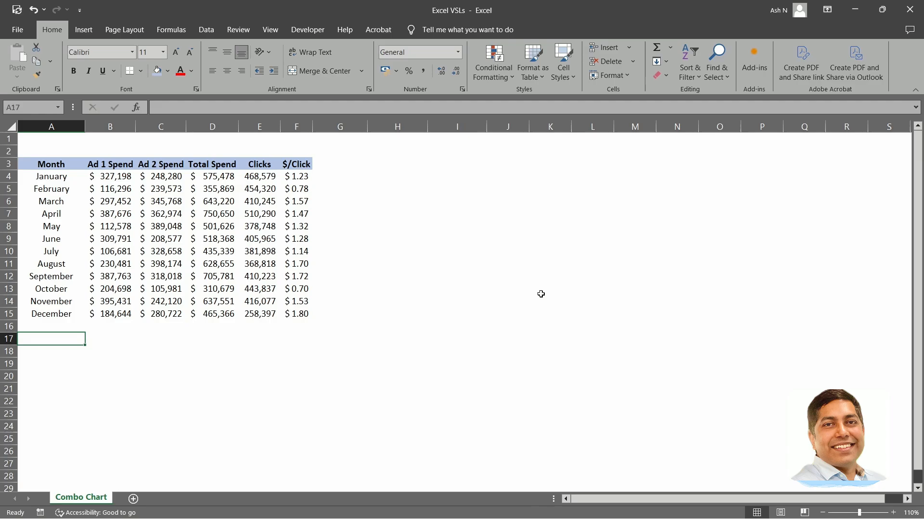
Examine the table's Month, ad spend, Total Spend, Clicks and $/Click columns.
left_click_drag(56, 161, 303, 313)
left_click(356, 289)
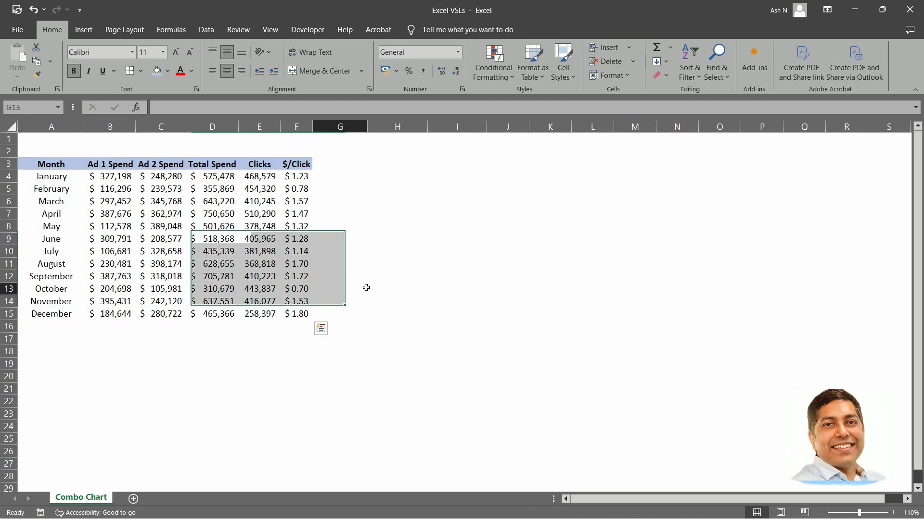
left_click(63, 148)
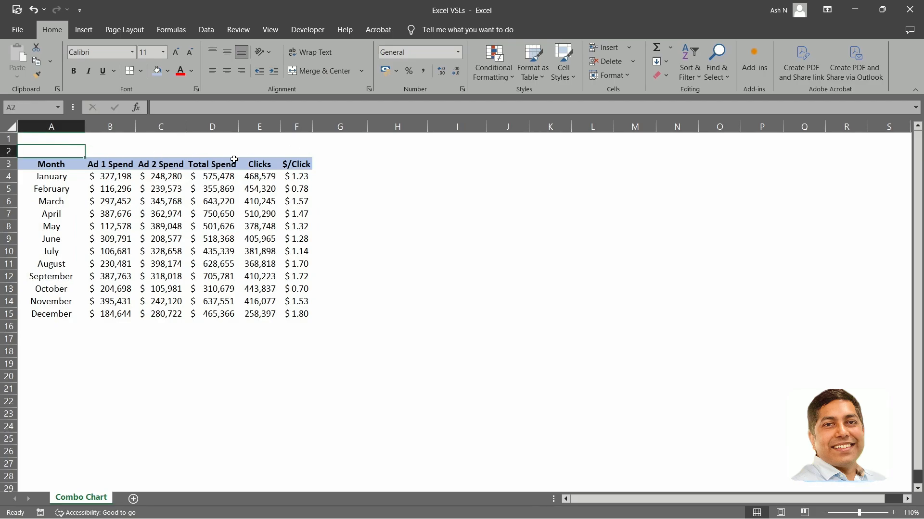
left_click_drag(54, 165, 290, 315)
left_click(342, 161)
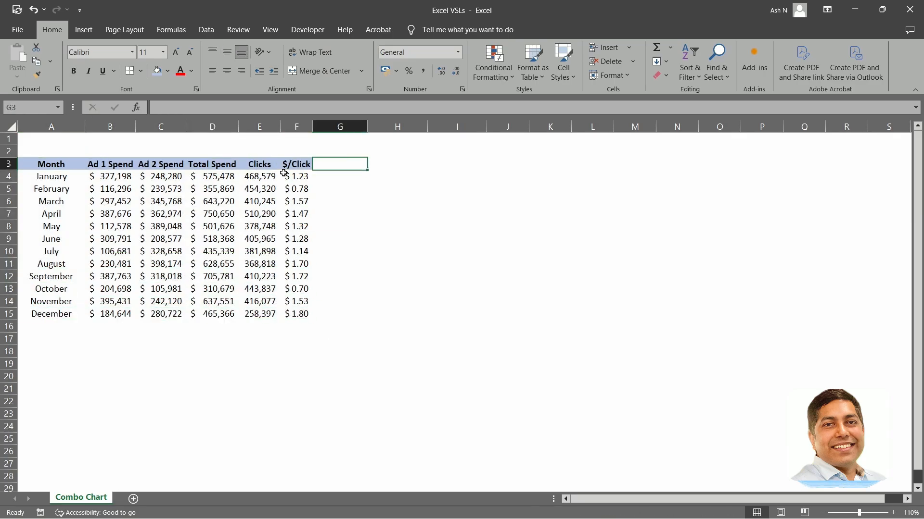
left_click(197, 146)
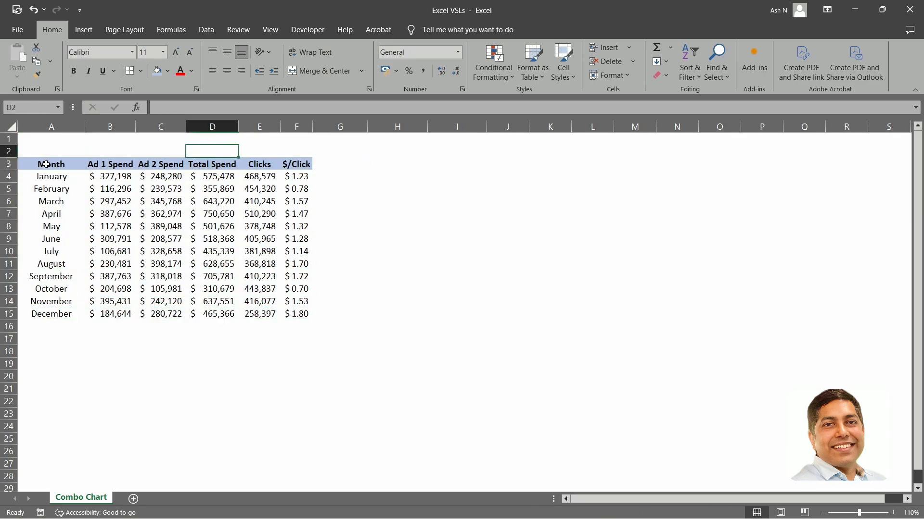
left_click_drag(46, 164, 48, 314)
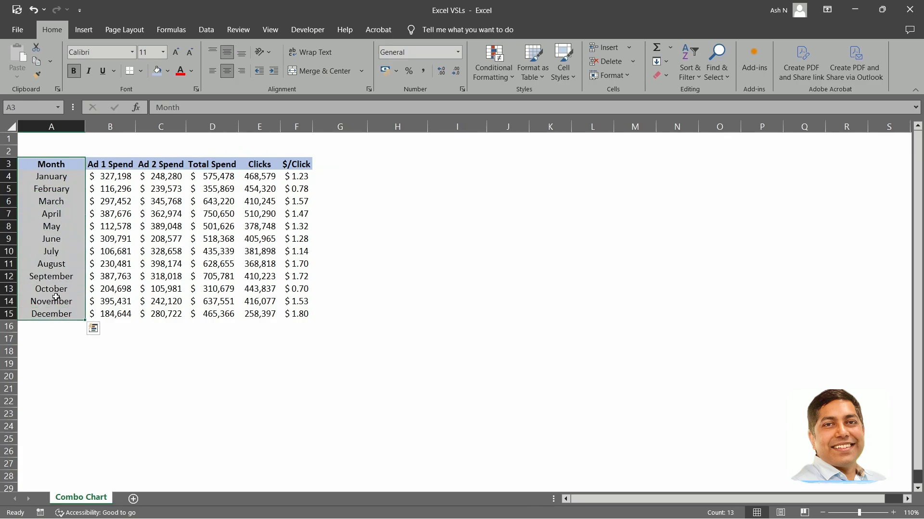
left_click(113, 165)
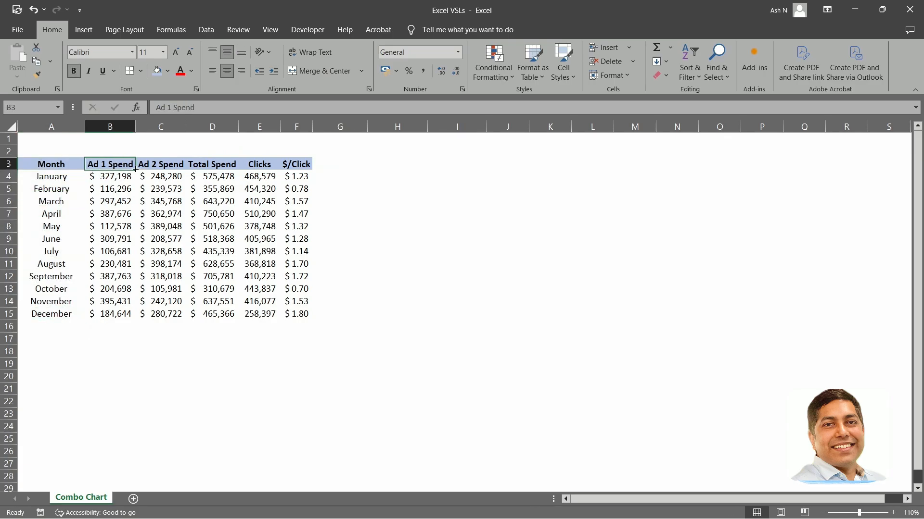
left_click(163, 166)
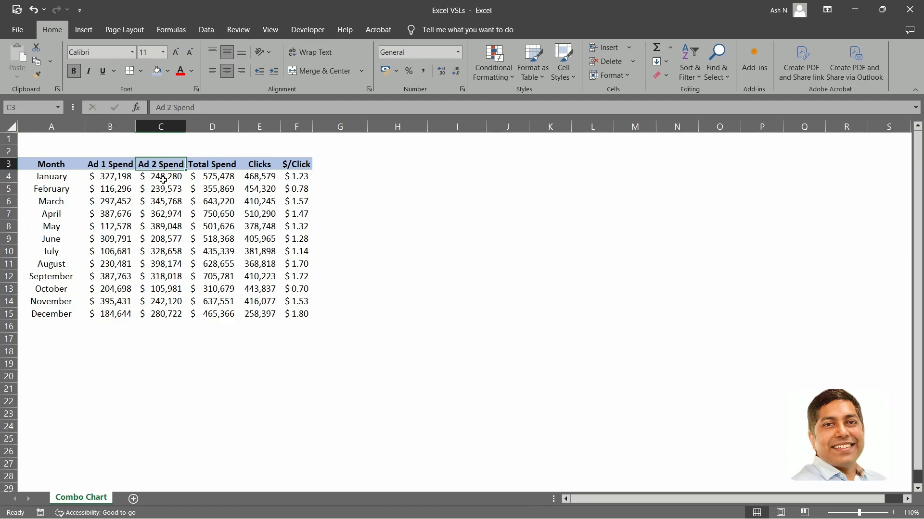
left_click(212, 166)
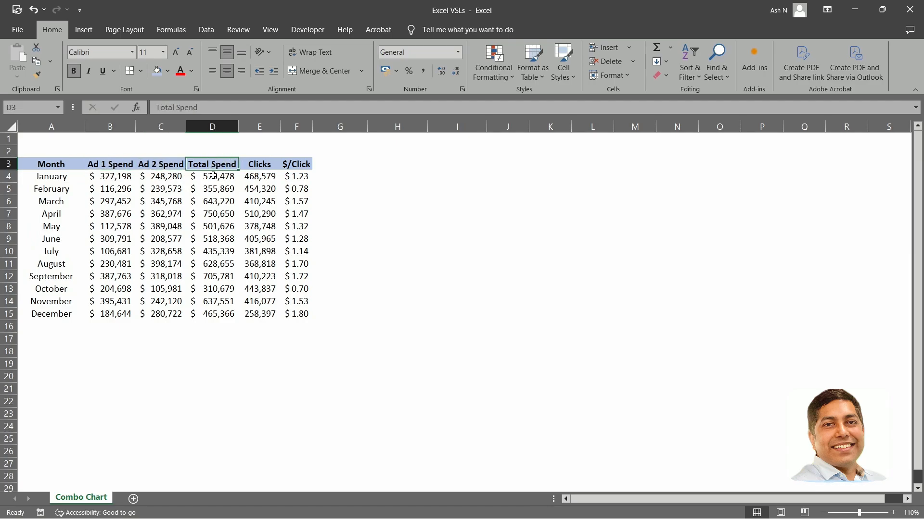
left_click(264, 164)
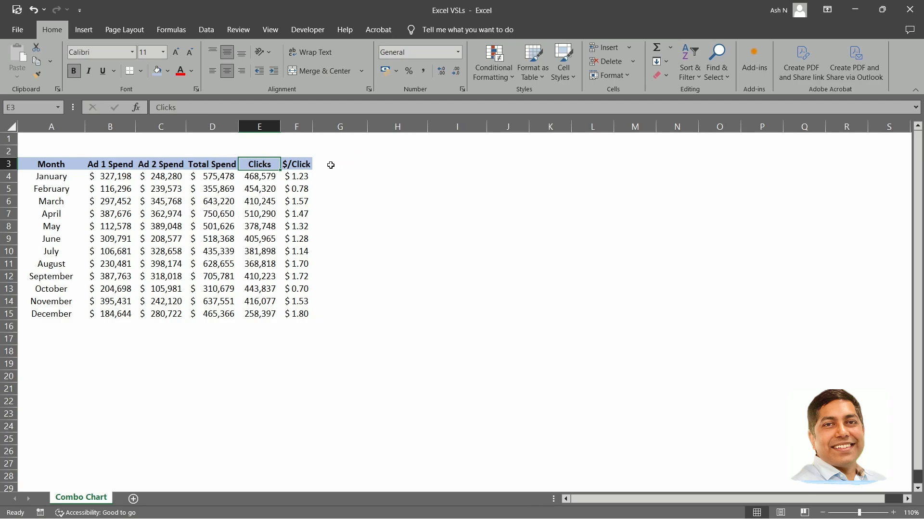
left_click(301, 166)
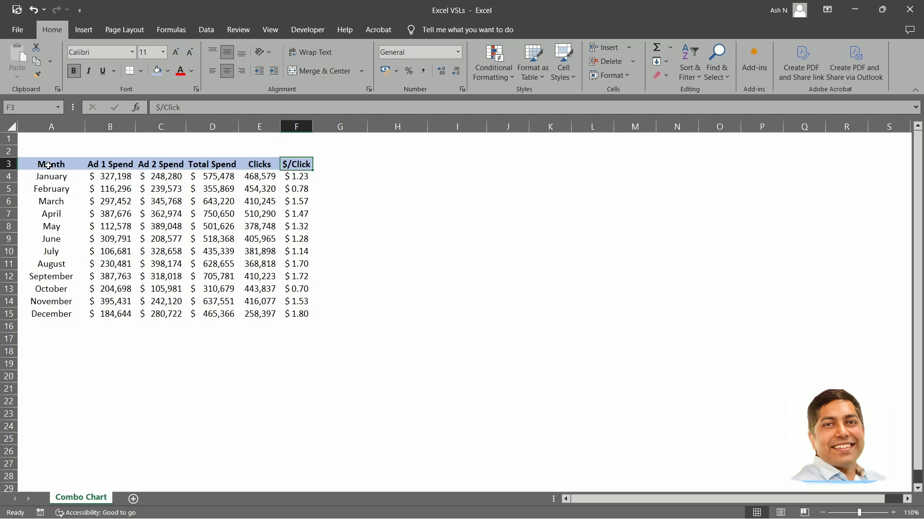
Insert a clustered column chart from the Month, Ad 1 Spend, Ad 2 Spend and Total Spend data in A3:D15.
left_click_drag(50, 166, 206, 315)
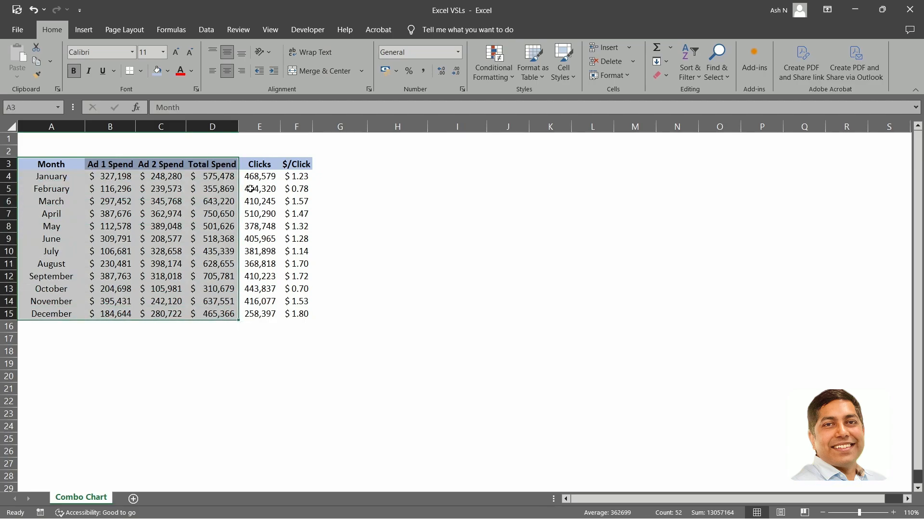
left_click(83, 30)
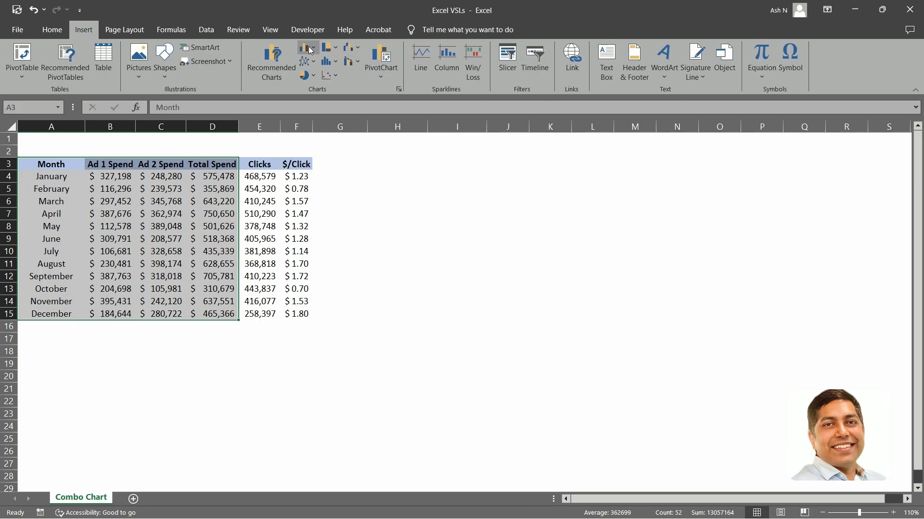
left_click(308, 46)
left_click(315, 90)
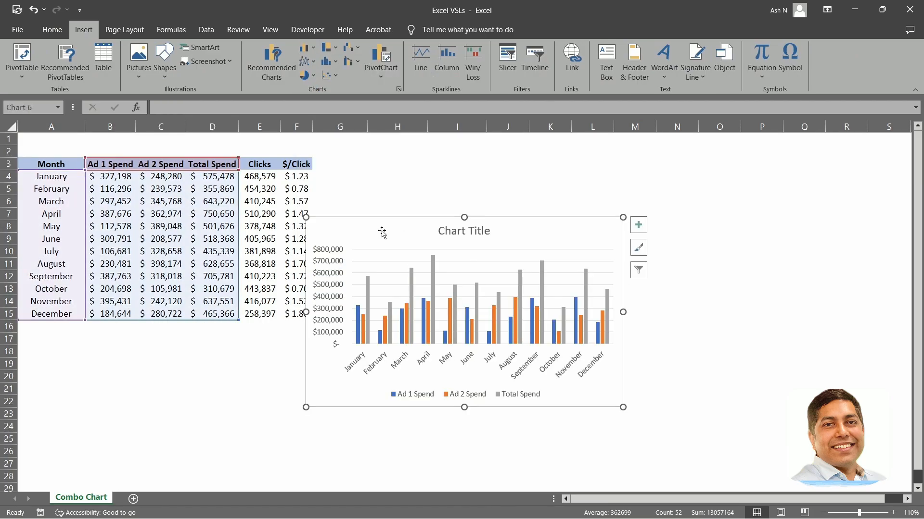
Move the chart beside the table and enlarge it.
left_click_drag(381, 235, 384, 173)
left_click_drag(643, 347, 767, 395)
left_click(803, 339)
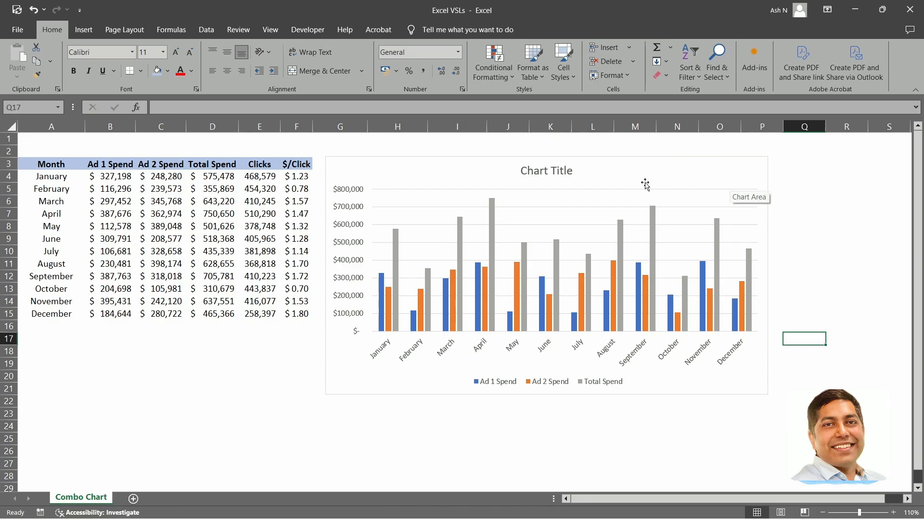
Look through the chart's Change Chart Type commands on the ribbon and in its context menu.
left_click(620, 167)
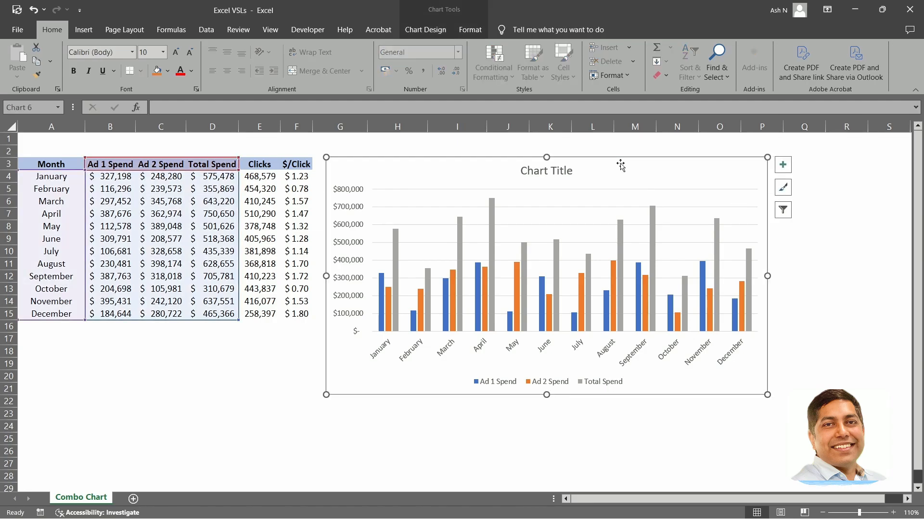
left_click(426, 33)
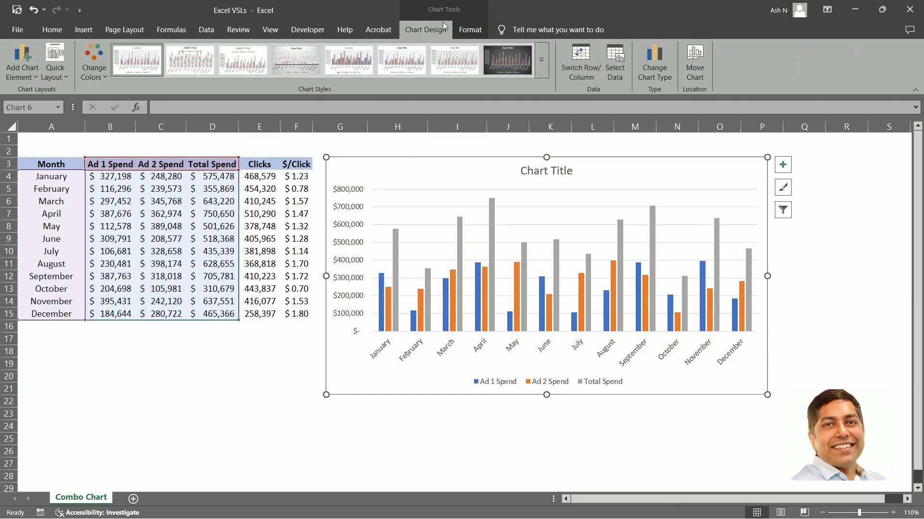
left_click(663, 76)
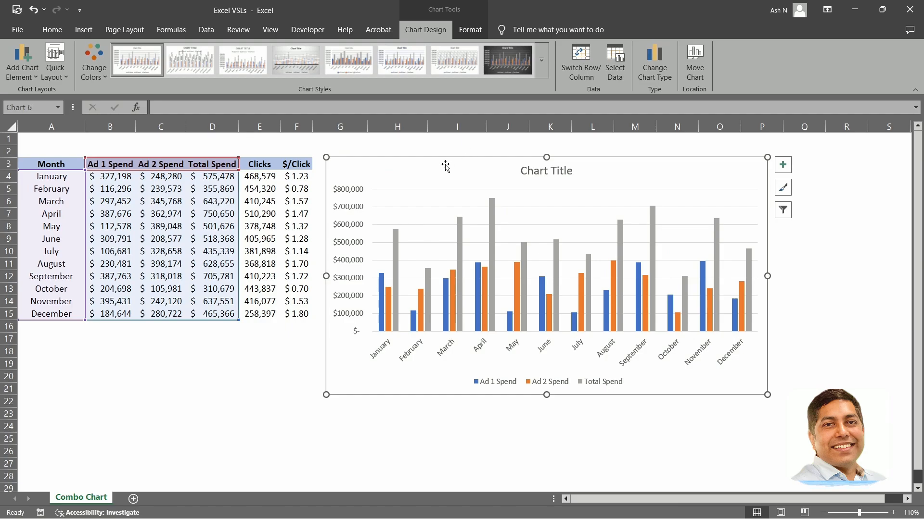
right_click(445, 166)
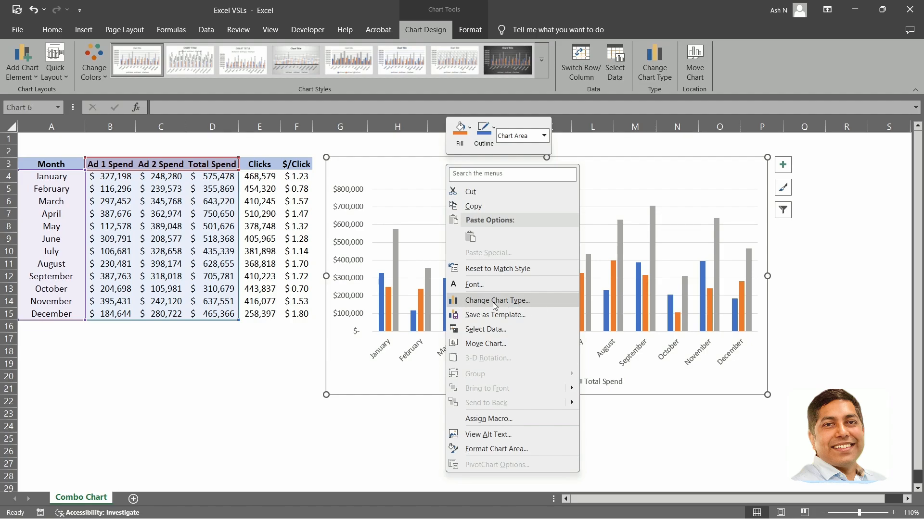
left_click(645, 173)
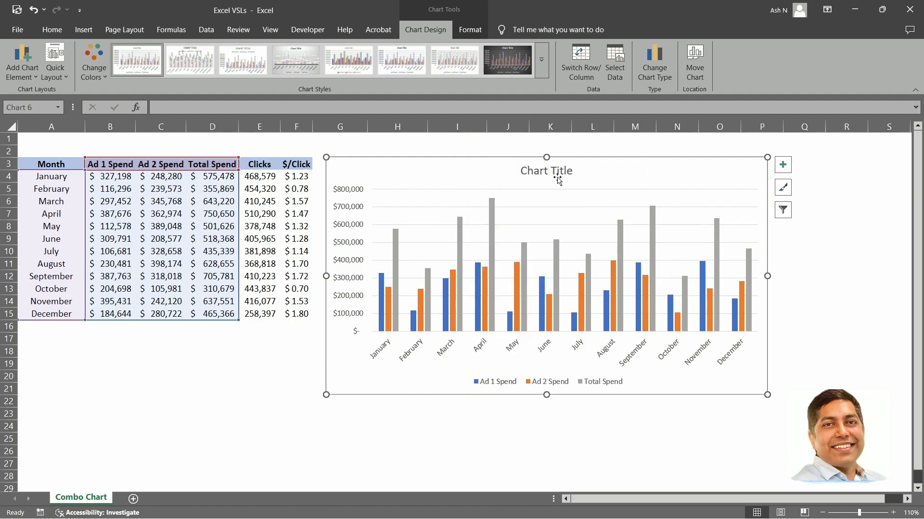
Preview the Clustered Column - Line combo option for the chart without applying it.
left_click(88, 32)
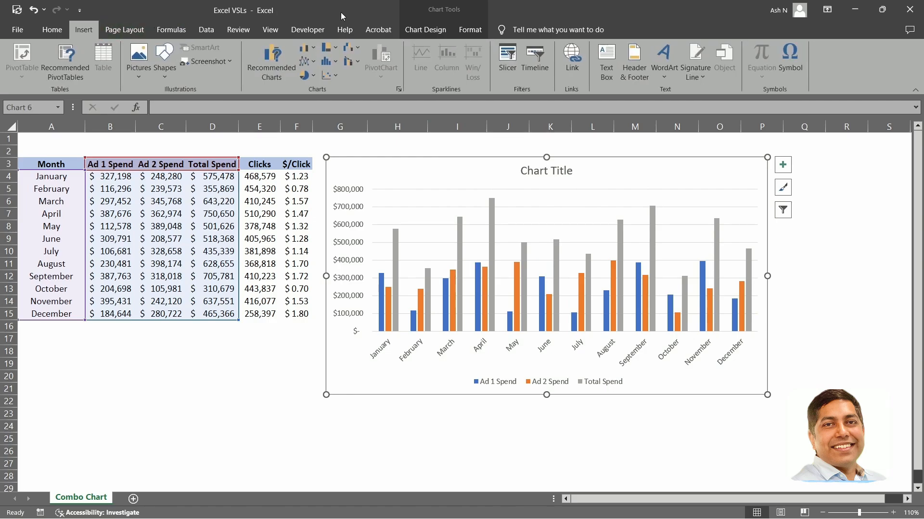
left_click(352, 62)
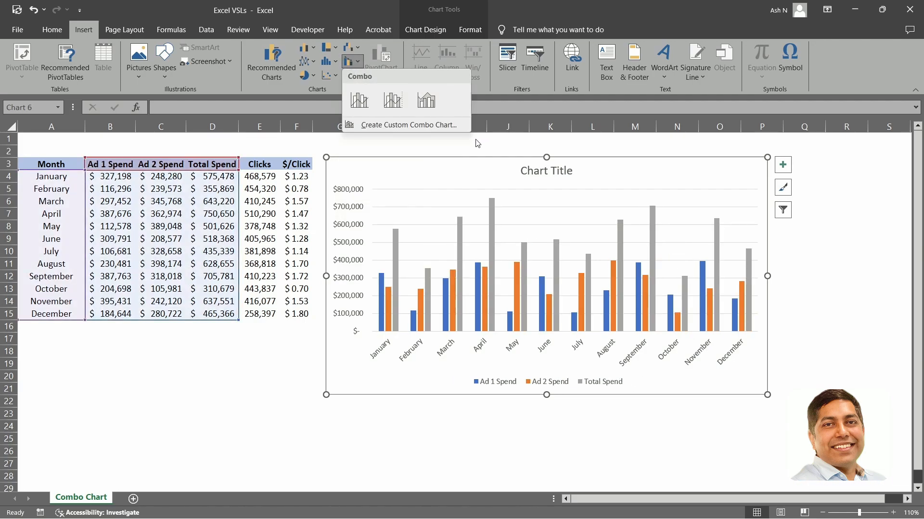
left_click(430, 176)
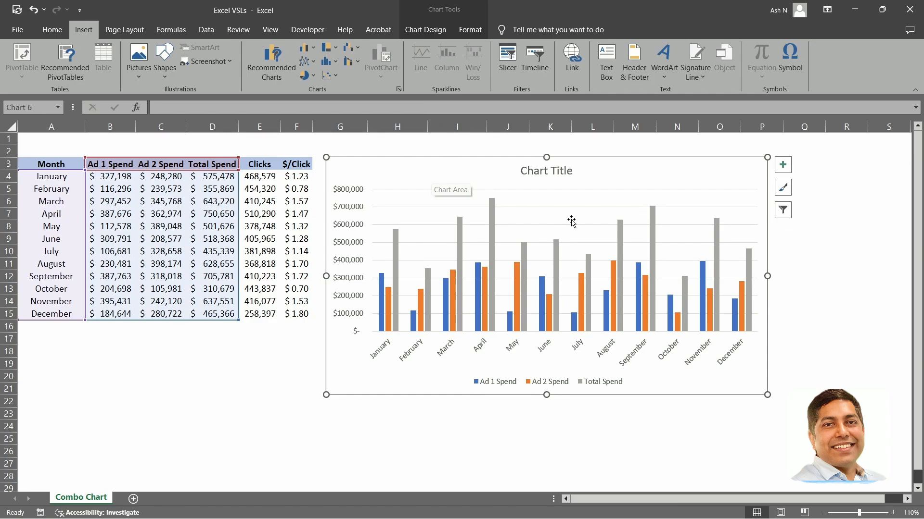
left_click(351, 50)
left_click(350, 49)
left_click(351, 61)
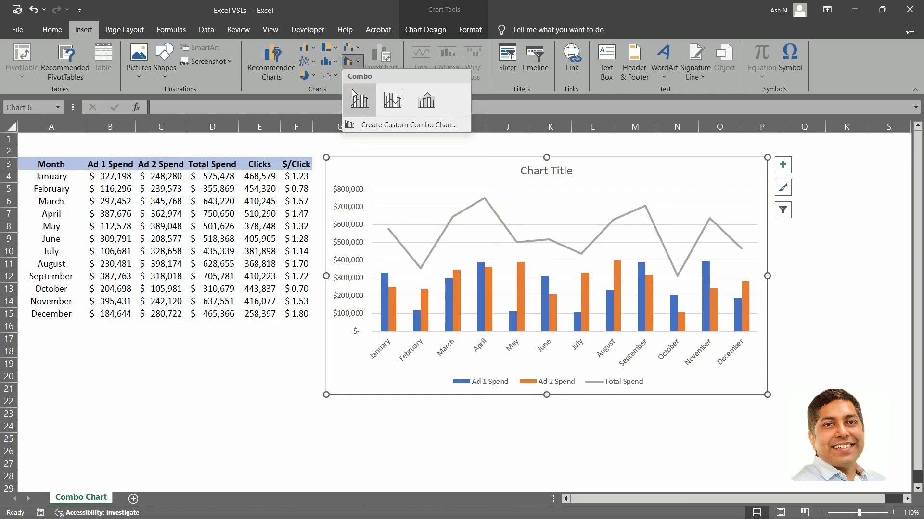
left_click(459, 165)
Open Change Chart Type for the chart, choose the Combo category and review each series' chart type settings.
right_click(460, 168)
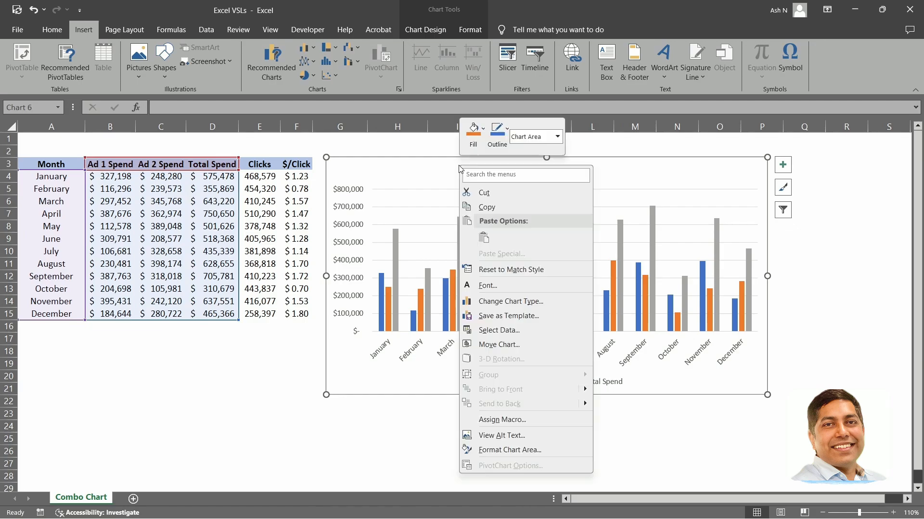
left_click(561, 302)
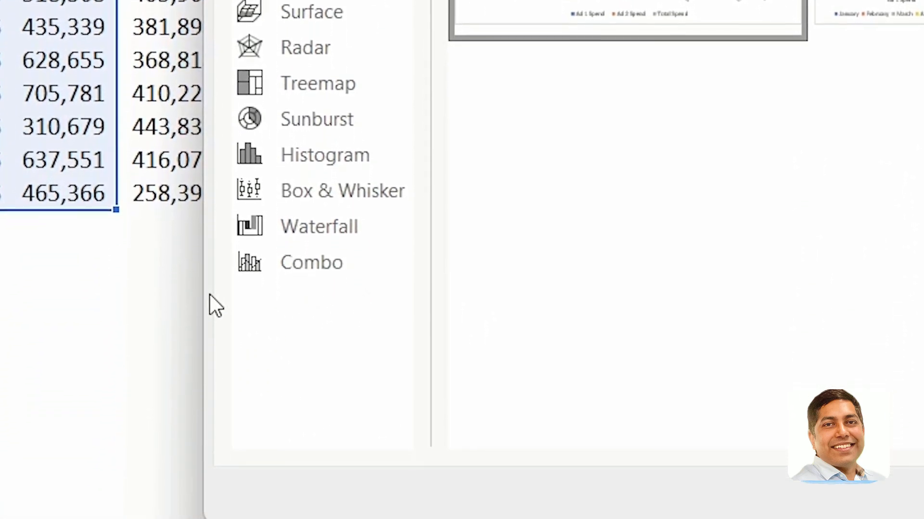
left_click(312, 262)
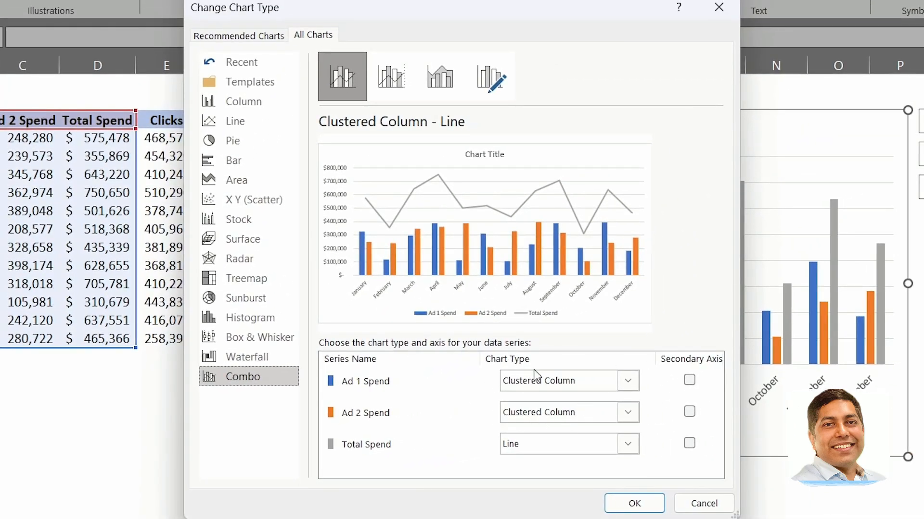
left_click(358, 389)
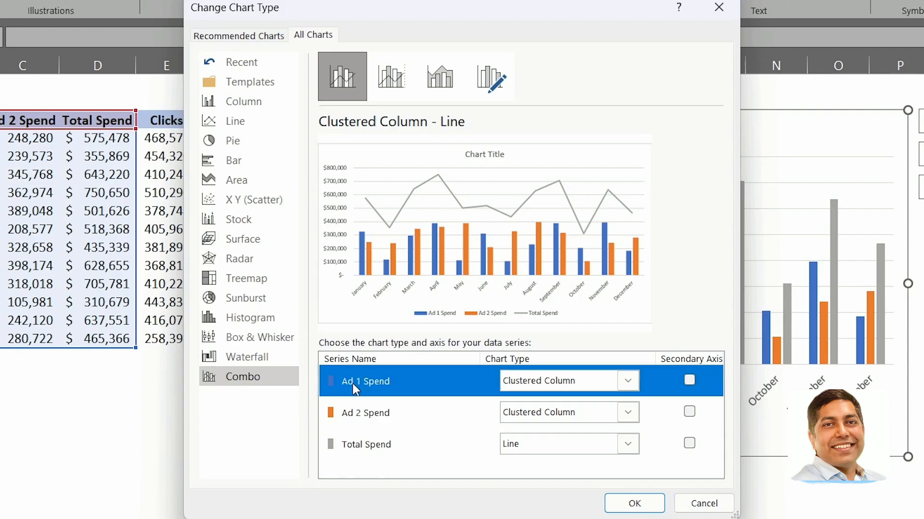
left_click(377, 416)
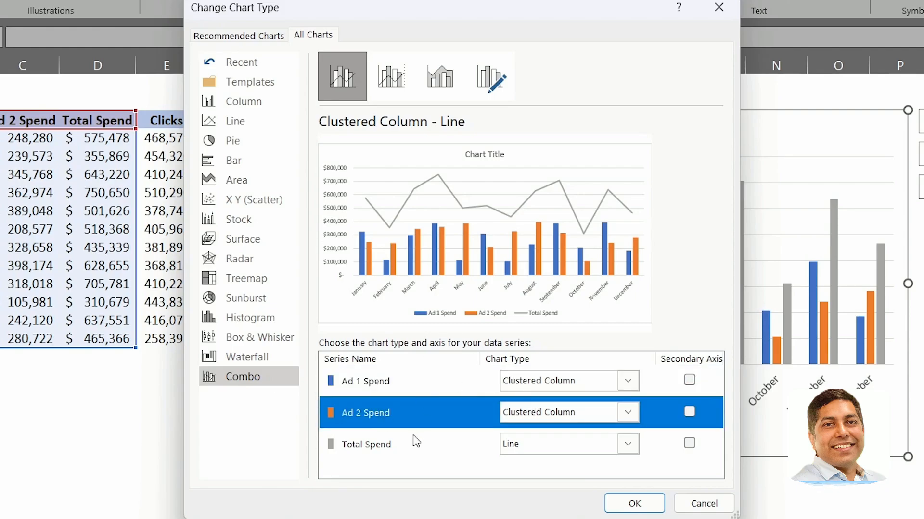
left_click(394, 452)
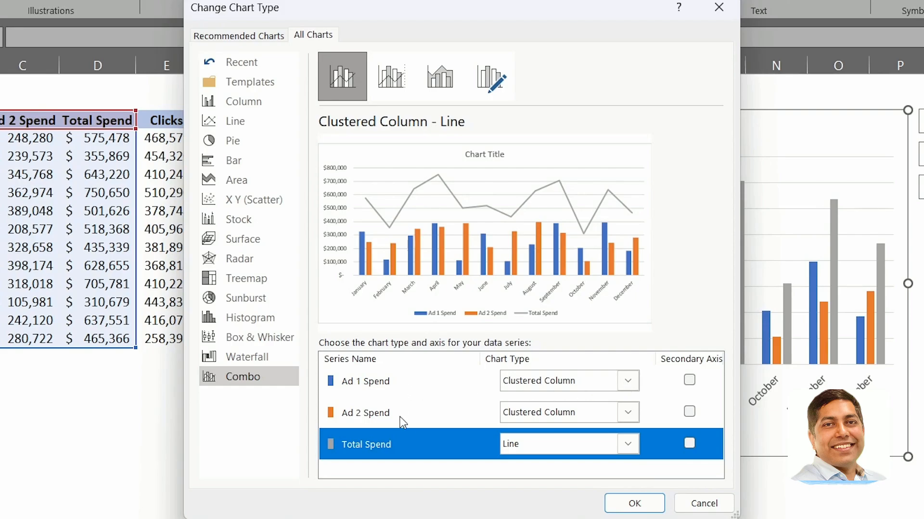
Try setting Ad 1 Spend to Stacked Column, then switch it back to Clustered Column.
left_click(548, 382)
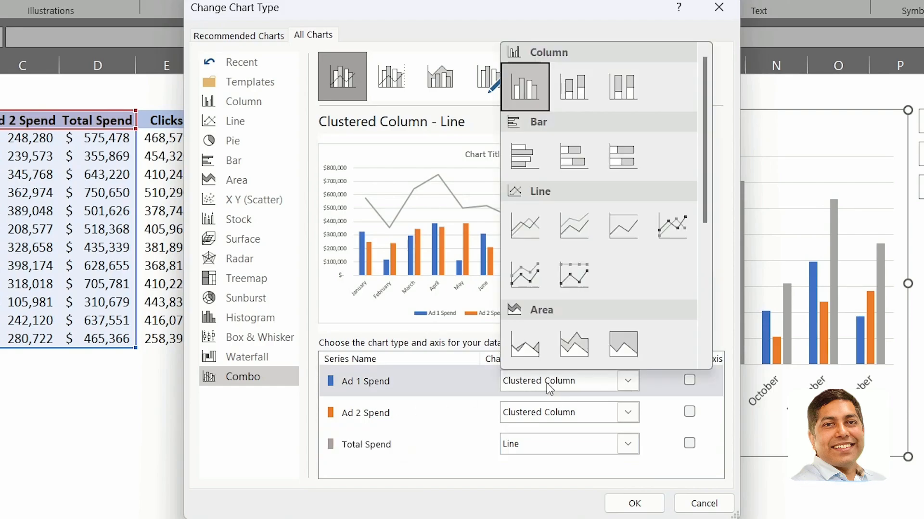
left_click(579, 96)
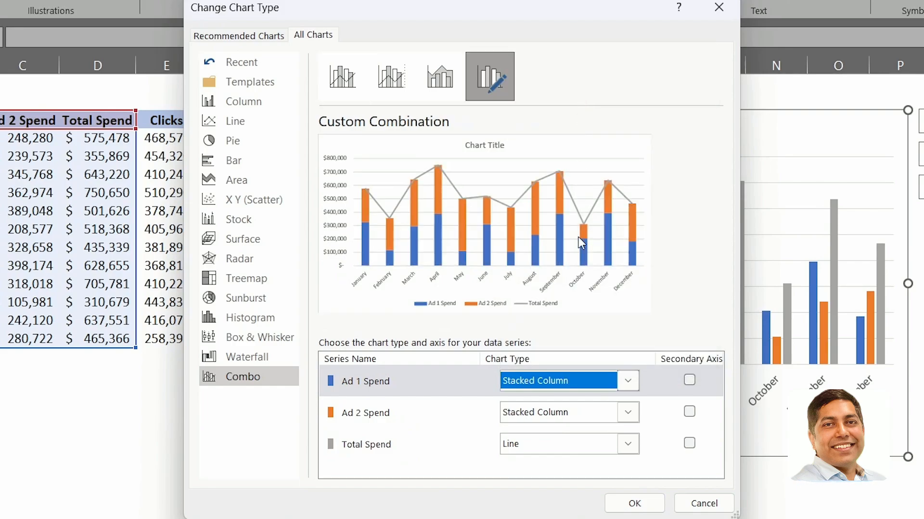
left_click(560, 382)
left_click(526, 91)
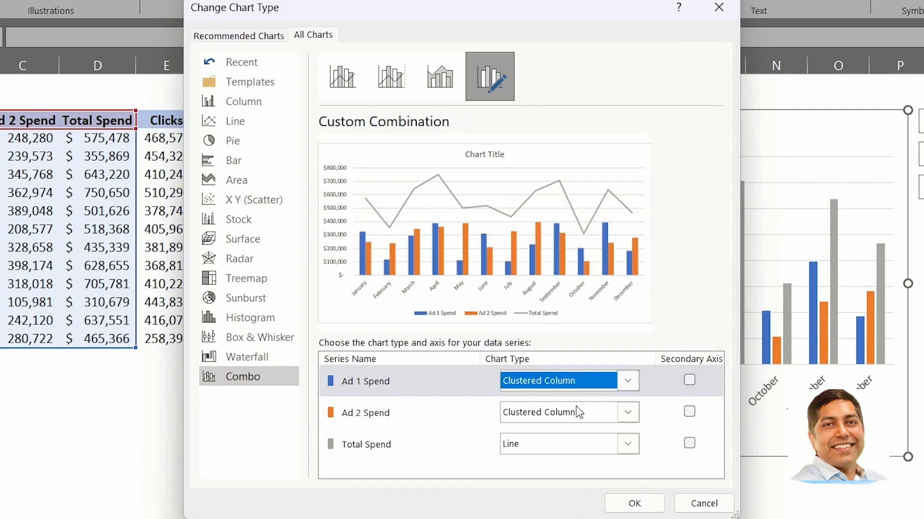
Browse the chart types available for the Total Spend series, keep it as Line, and apply the combo chart.
left_click(430, 443)
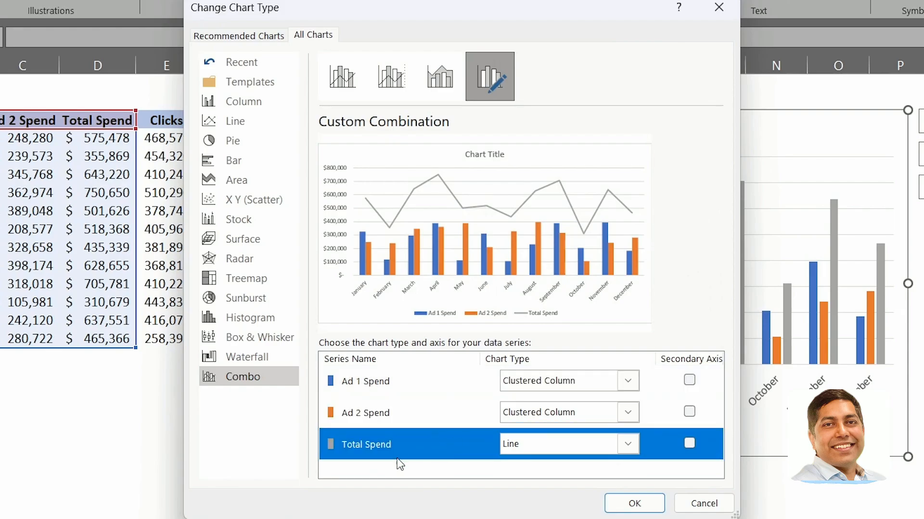
left_click(537, 454)
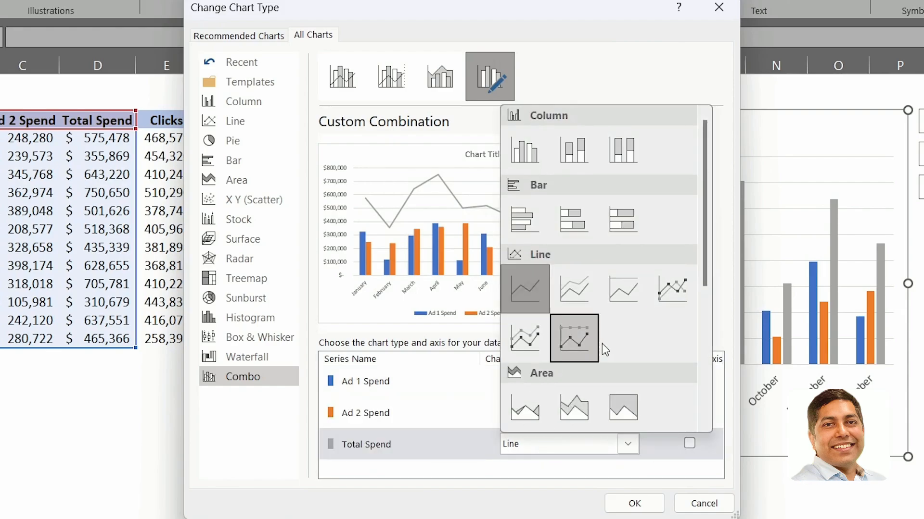
scroll(602, 344, "down", 5)
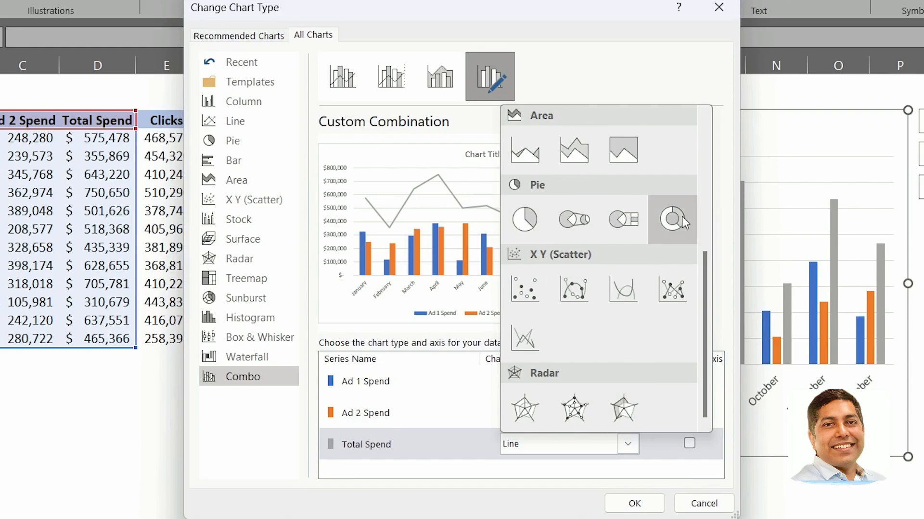
scroll(611, 407, "up", 5)
left_click(484, 475)
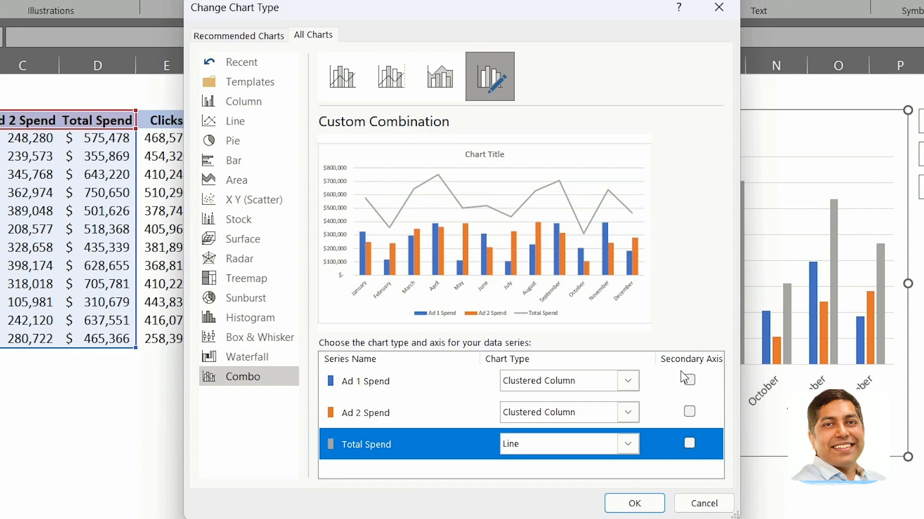
left_click(639, 503)
Reopen Change Chart Type for the chart and switch the Total Spend series to an Area chart type.
left_click(509, 439)
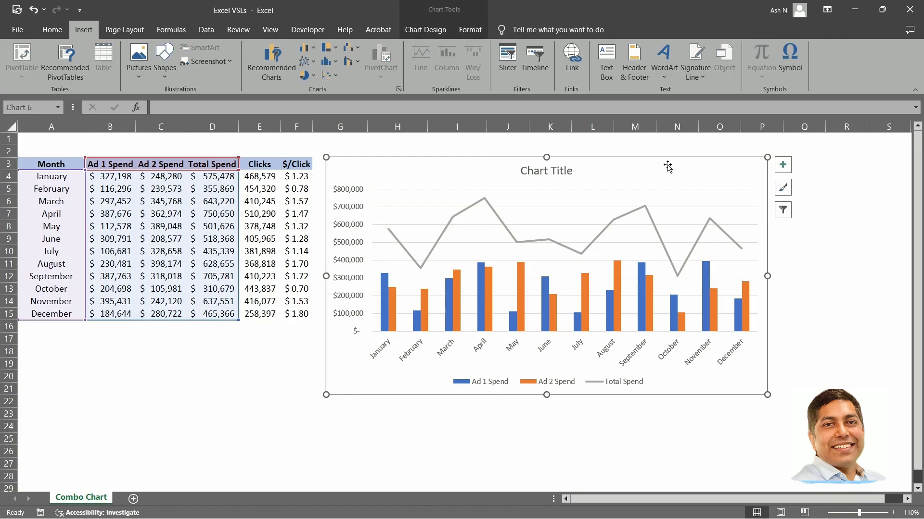
right_click(668, 167)
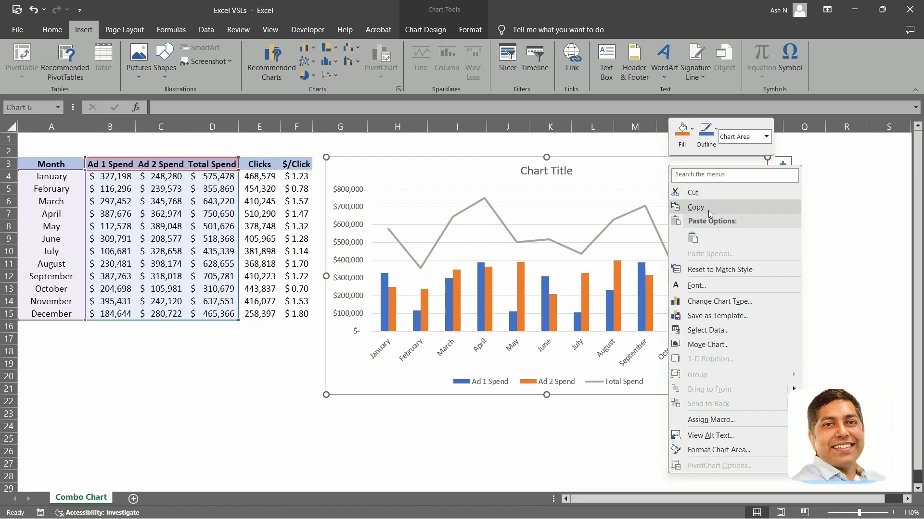
left_click(719, 302)
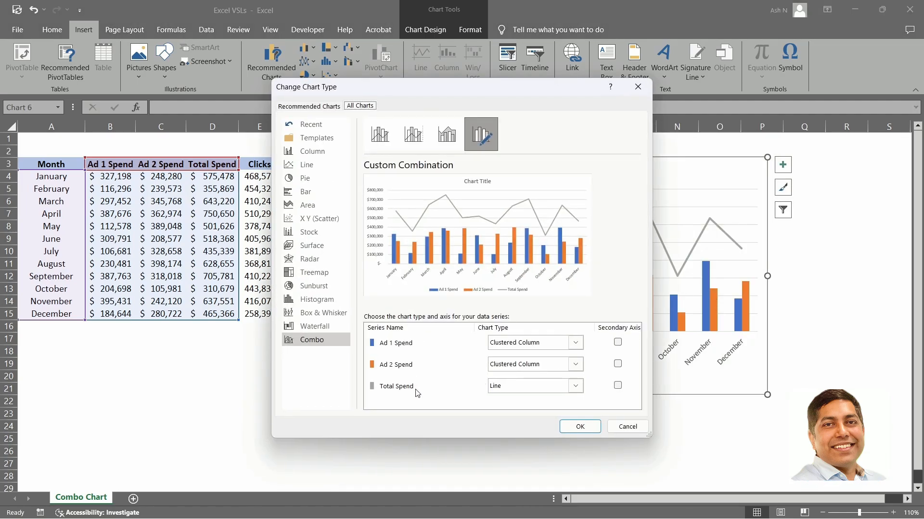
left_click(377, 392)
left_click(515, 387)
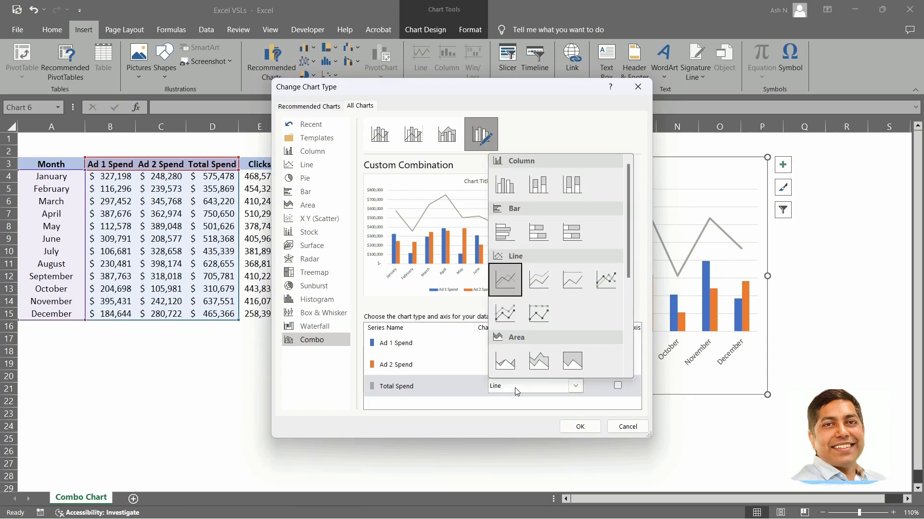
left_click(505, 360)
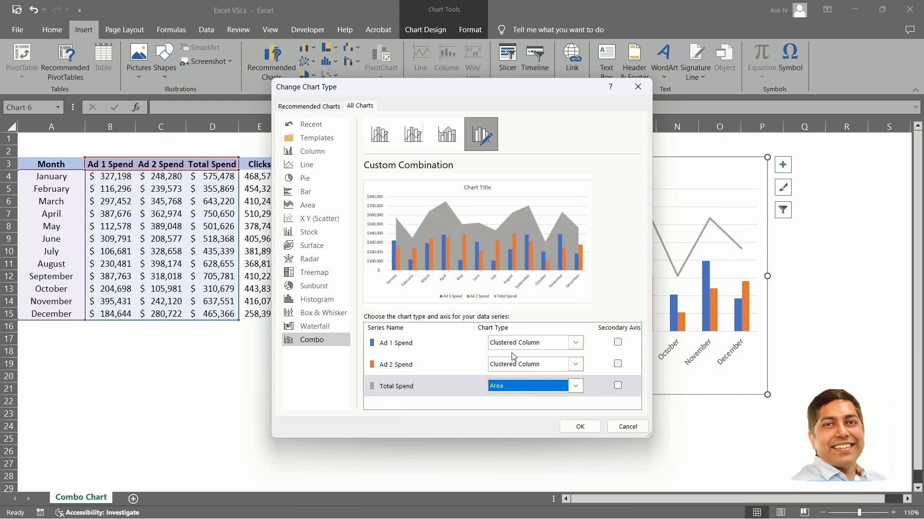
left_click(580, 427)
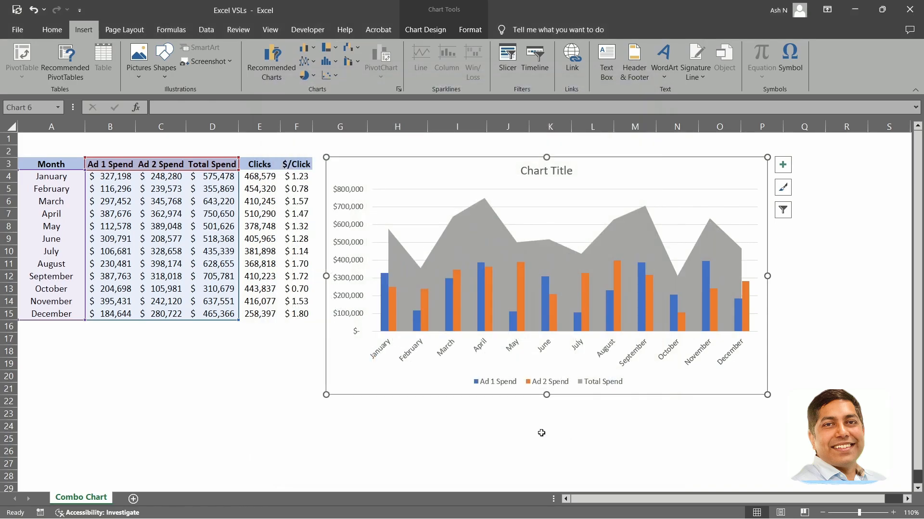
Open Format Data Series for the Total Spend area and review its fill options.
left_click(538, 435)
left_click(472, 238)
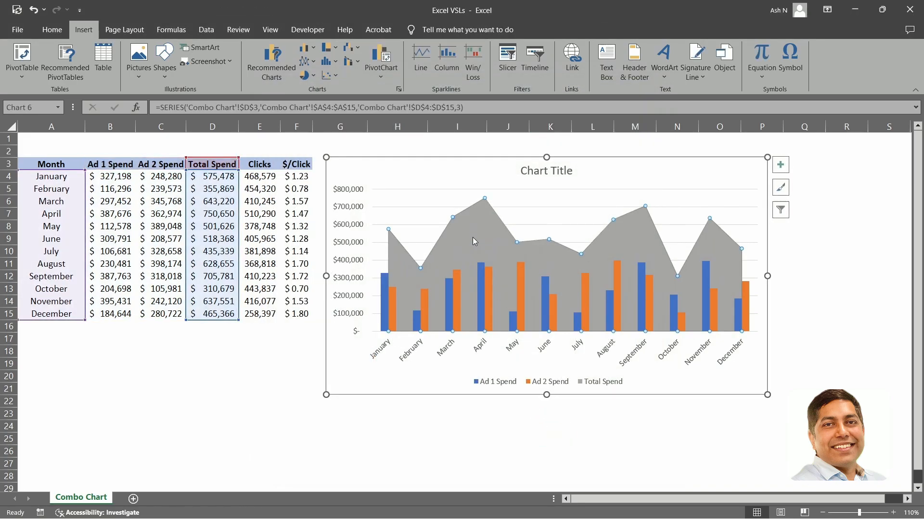
right_click(474, 233)
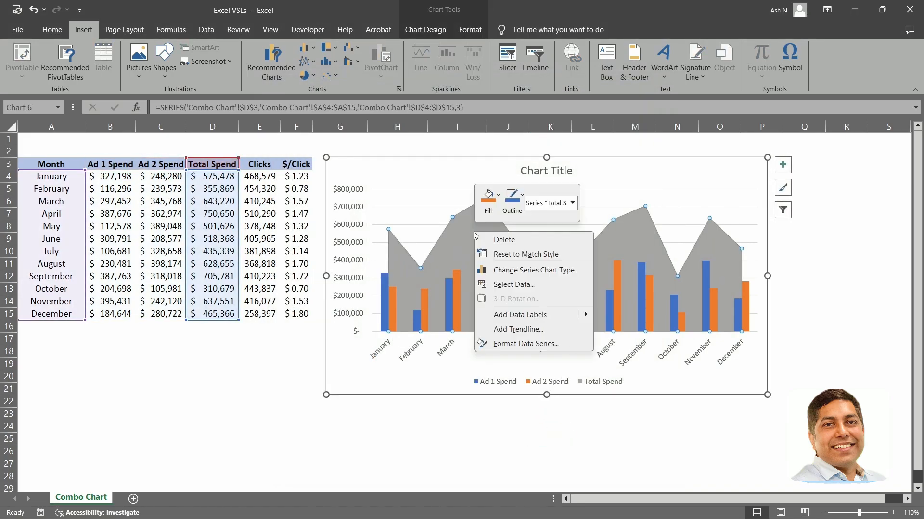
left_click(522, 344)
left_click(769, 181)
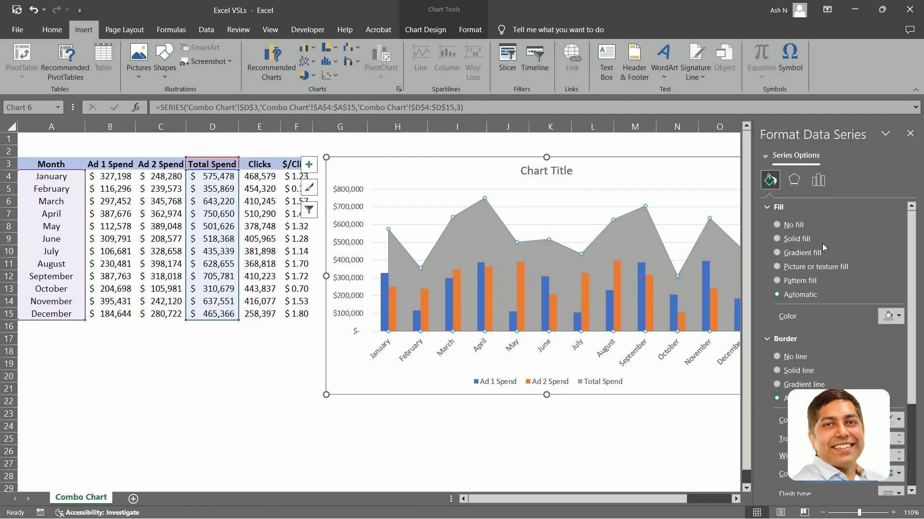
left_click(797, 226)
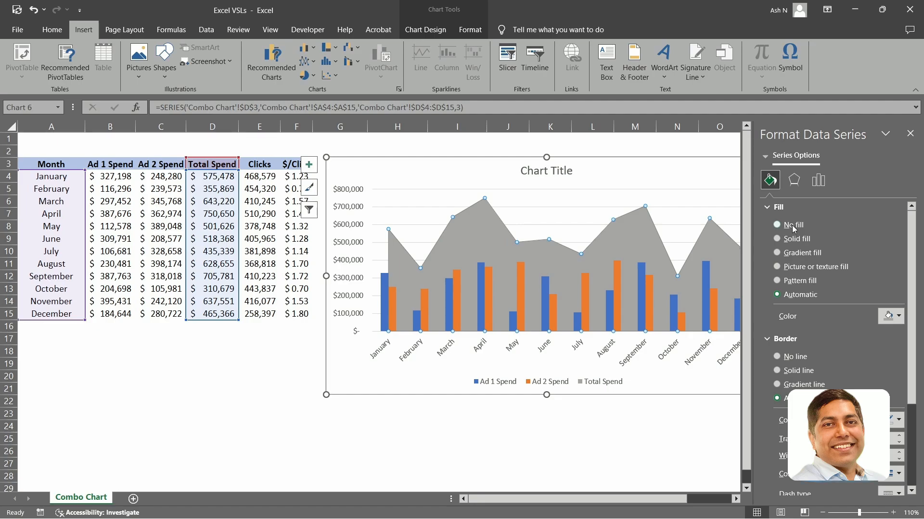
left_click(791, 294)
Try several fill colours for the Total Spend area, settle on a solid medium gray, and close the pane.
left_click(890, 316)
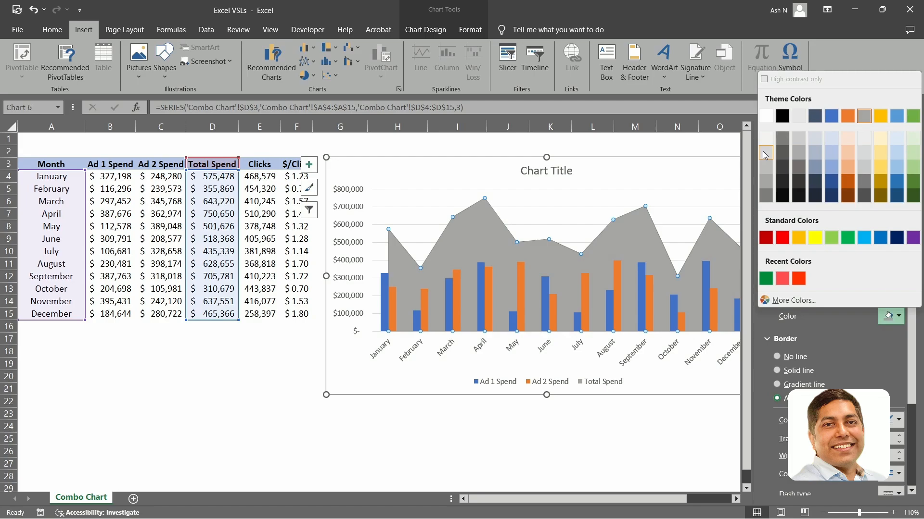
left_click(763, 151)
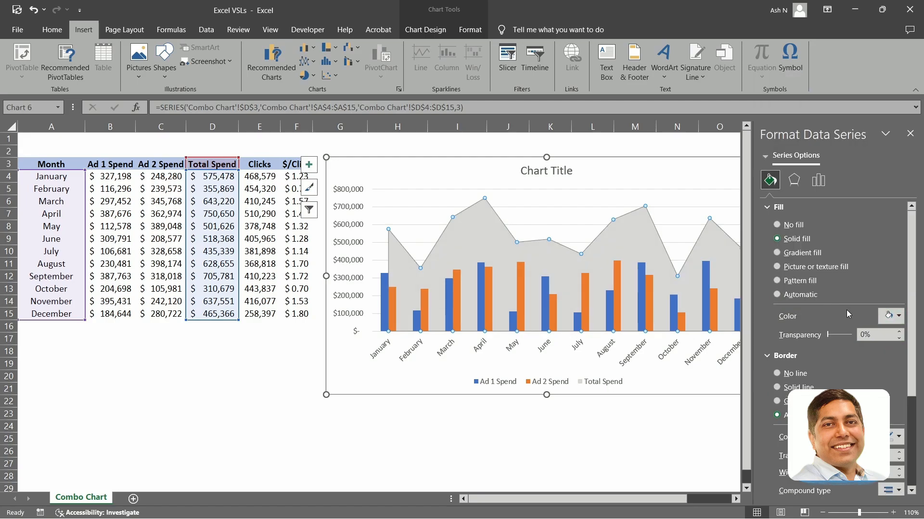
left_click(890, 316)
left_click(773, 142)
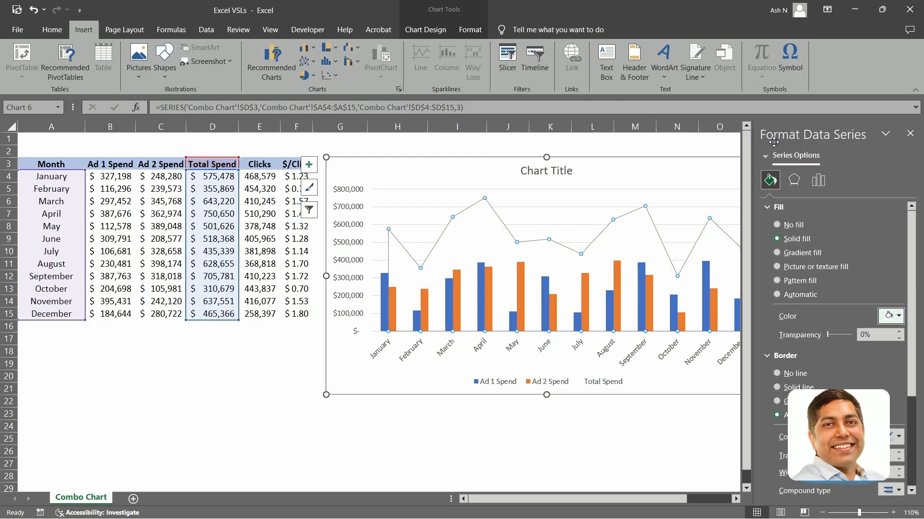
left_click(892, 316)
left_click(766, 197)
left_click(893, 316)
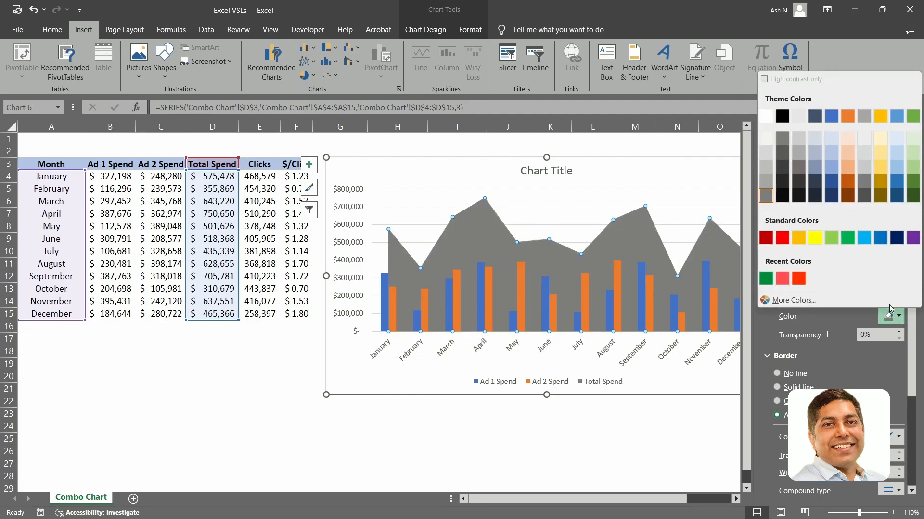
left_click(766, 177)
left_click(911, 138)
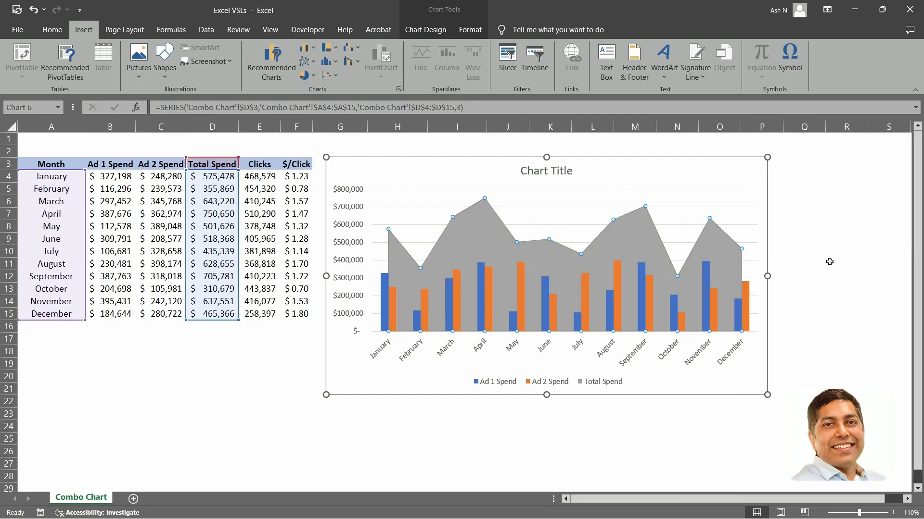
Select the whole combo chart and delete it.
left_click(829, 263)
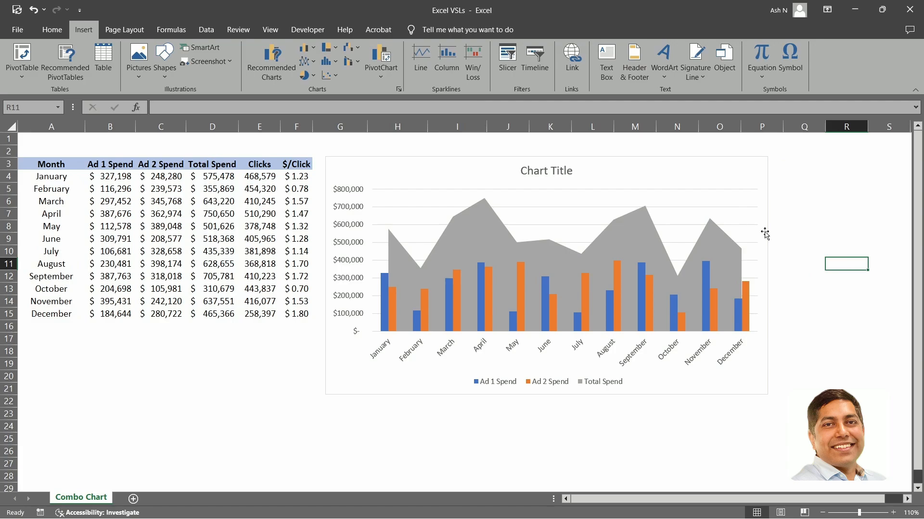
left_click(676, 174)
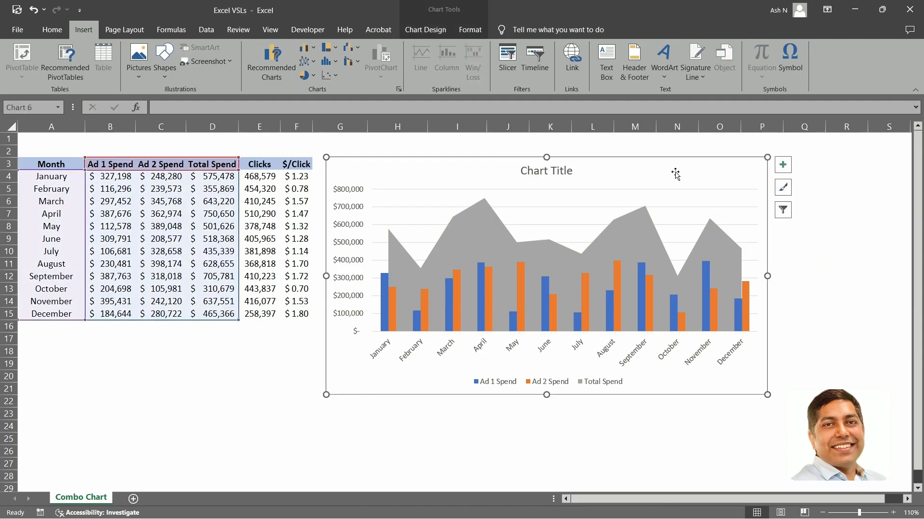
key("Delete")
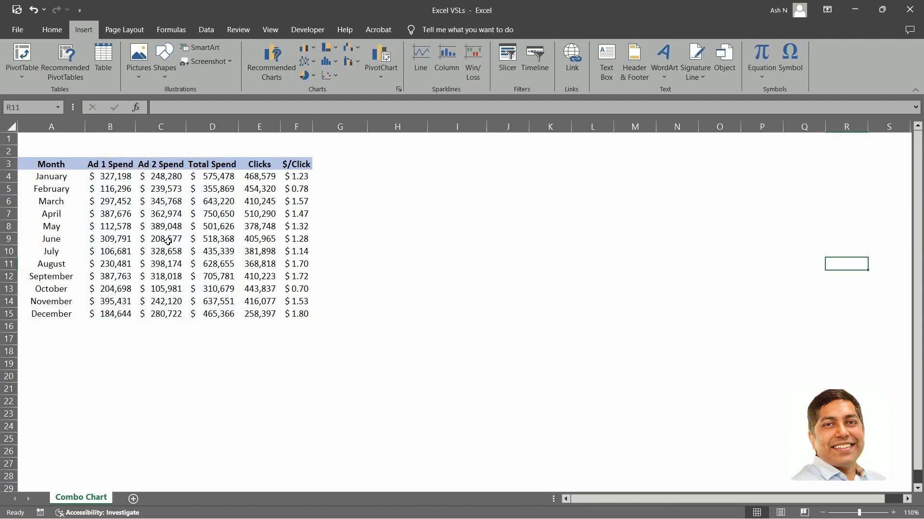
Select the Month, Clicks and $/Click columns, insert a 2-D Clustered Column chart, then move and enlarge it beside the table.
left_click(45, 165)
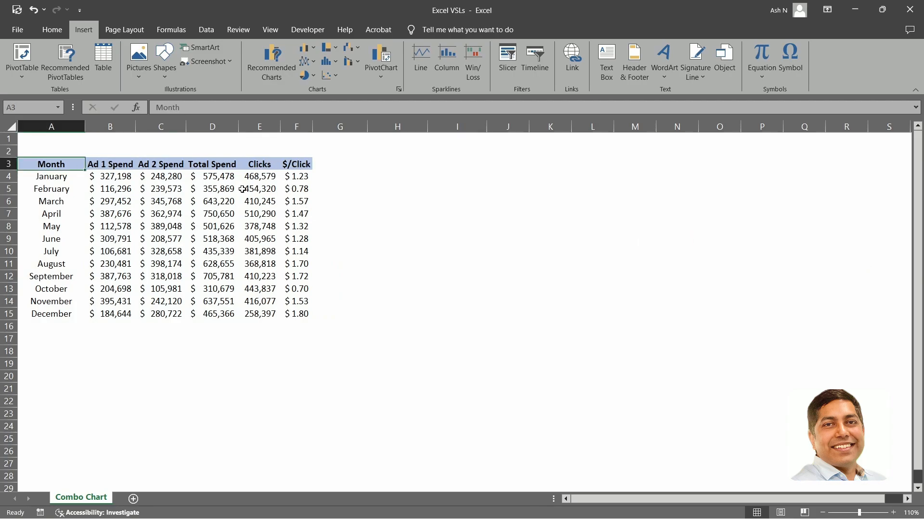
left_click_drag(47, 165, 51, 315)
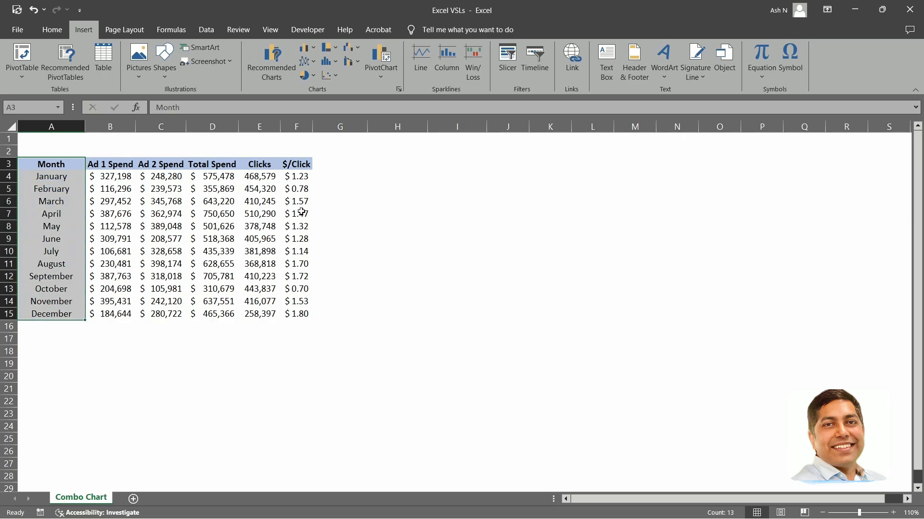
left_click_drag(259, 163, 313, 314, "ctrl")
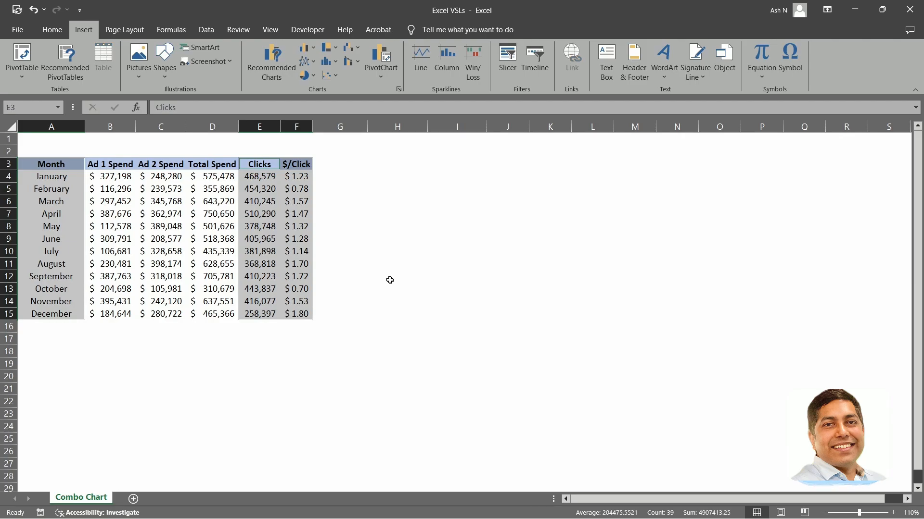
left_click(304, 48)
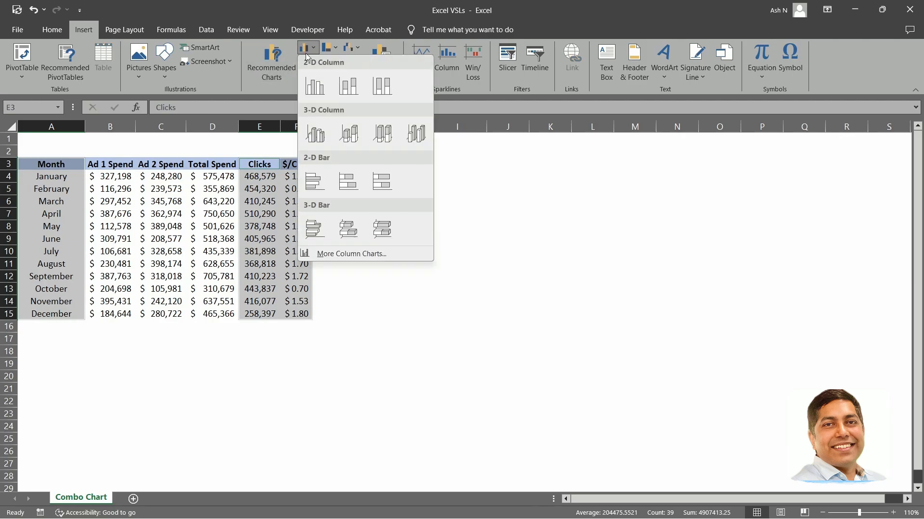
left_click(315, 85)
left_click_drag(389, 172, 378, 160)
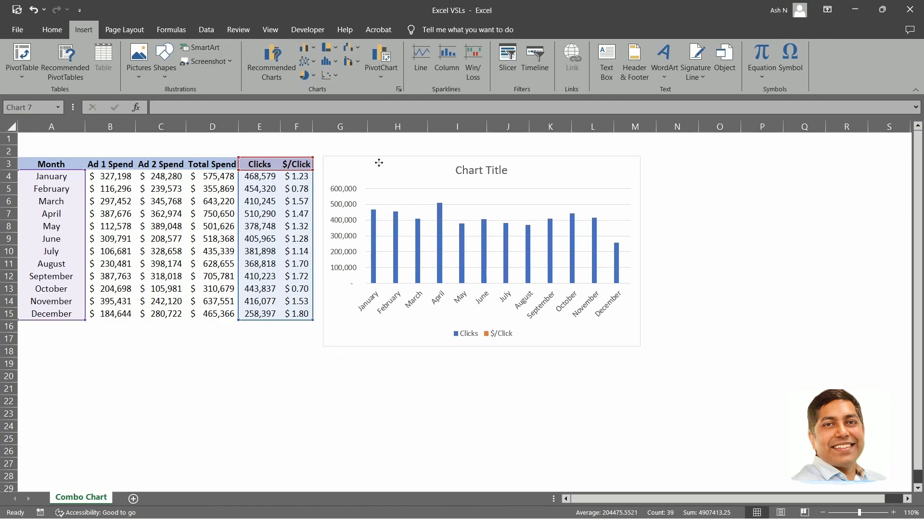
left_click_drag(640, 347, 801, 397)
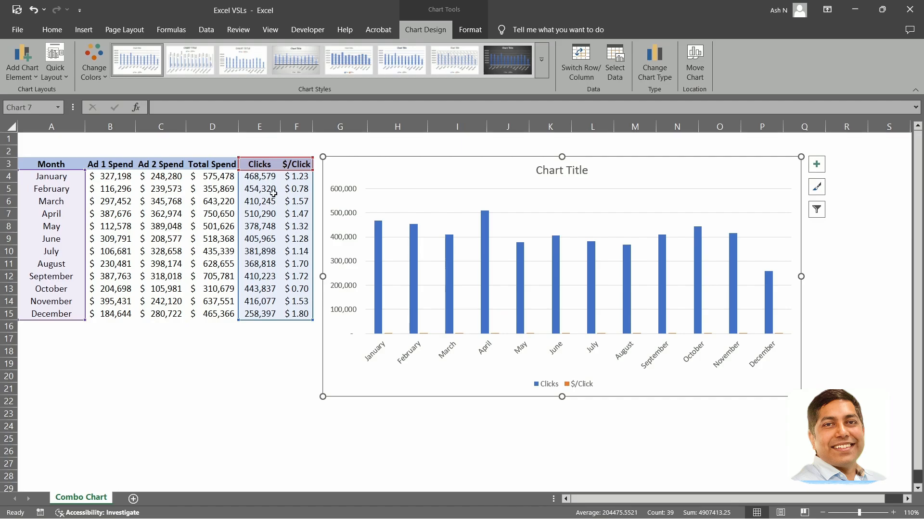
Examine the Clicks and $/Click values in the table.
left_click(291, 179)
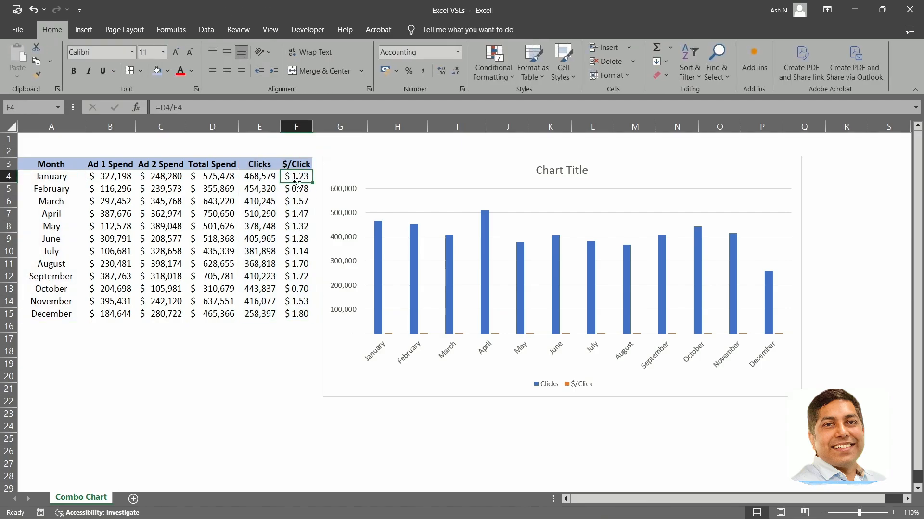
left_click_drag(259, 177, 265, 302)
left_click(306, 301)
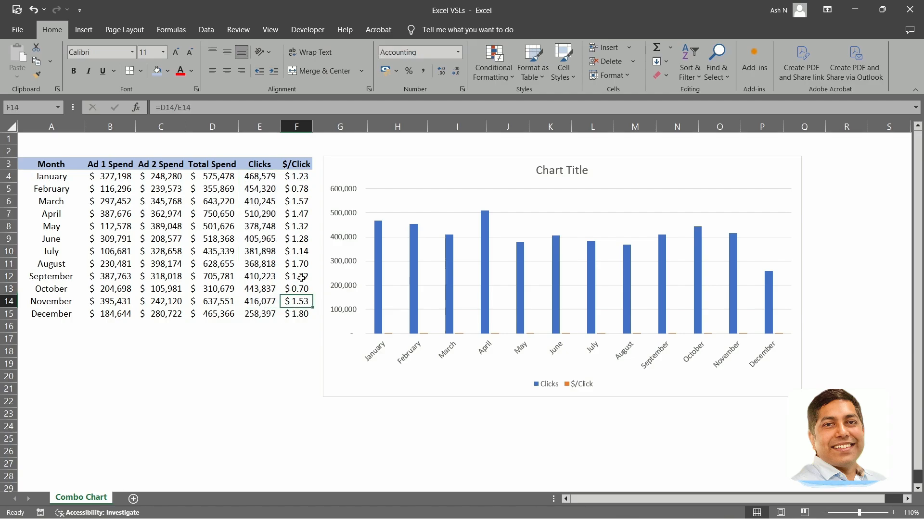
left_click(299, 231)
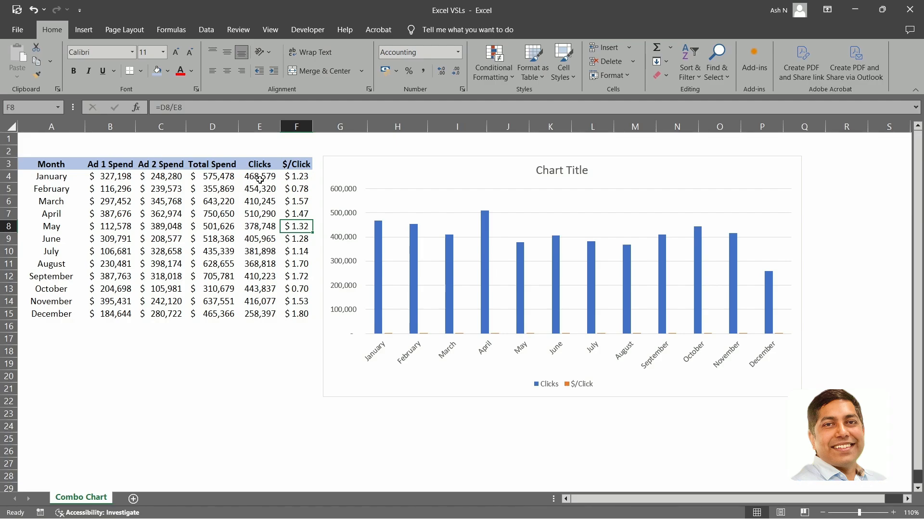
left_click_drag(260, 180, 265, 313)
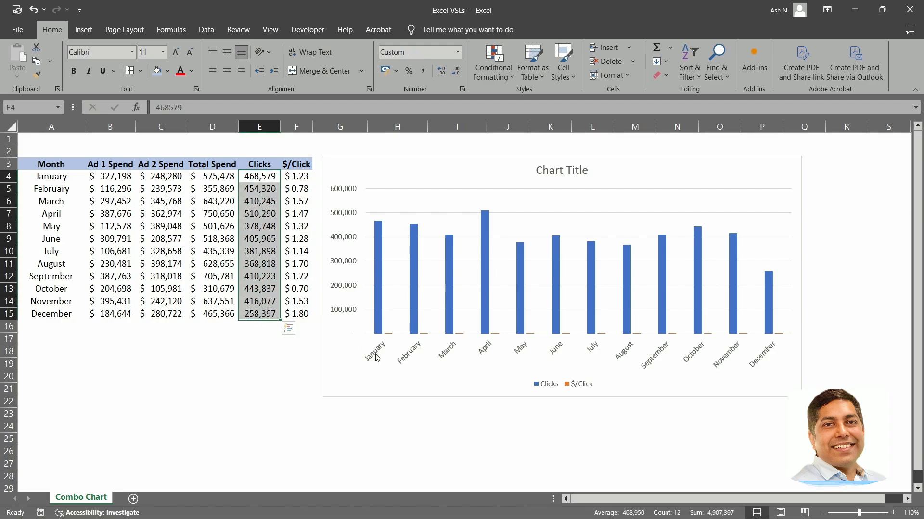
left_click(288, 361)
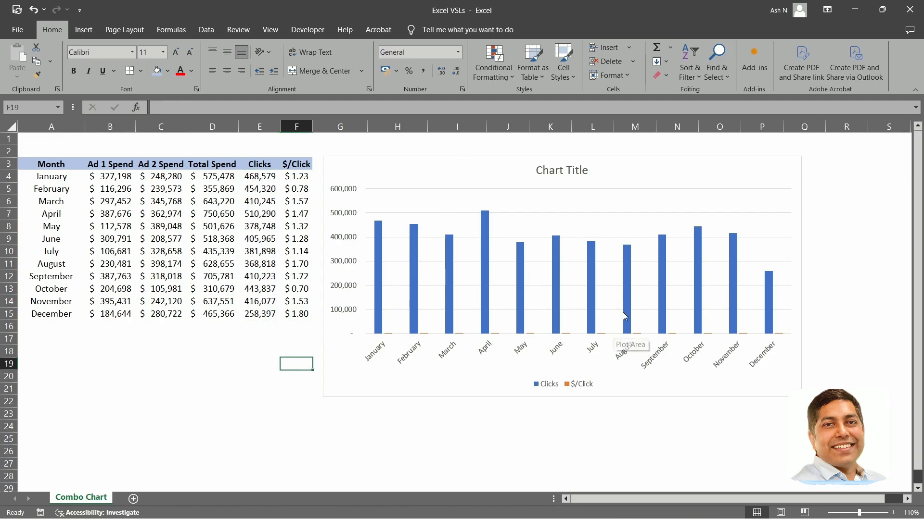
Change the chart to a Combo chart with Clicks as Clustered Column and $/Click as Line.
left_click(443, 171)
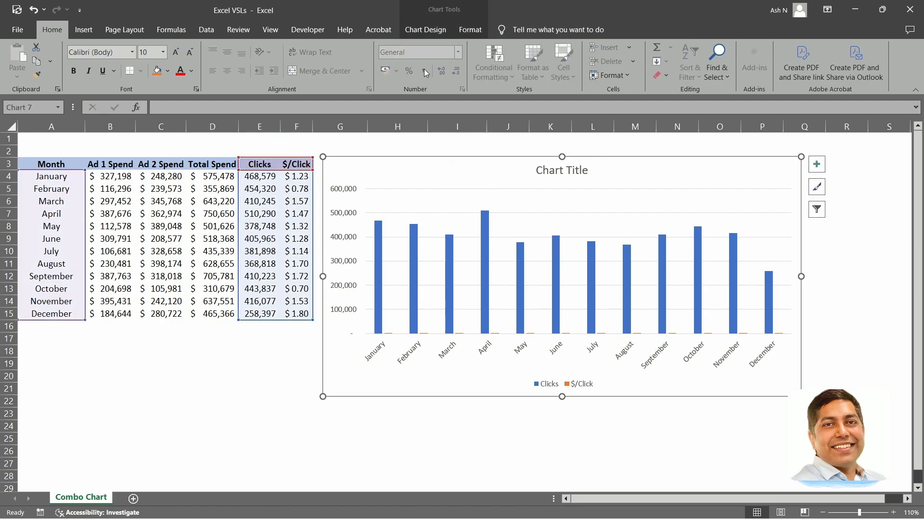
left_click(431, 30)
left_click(661, 68)
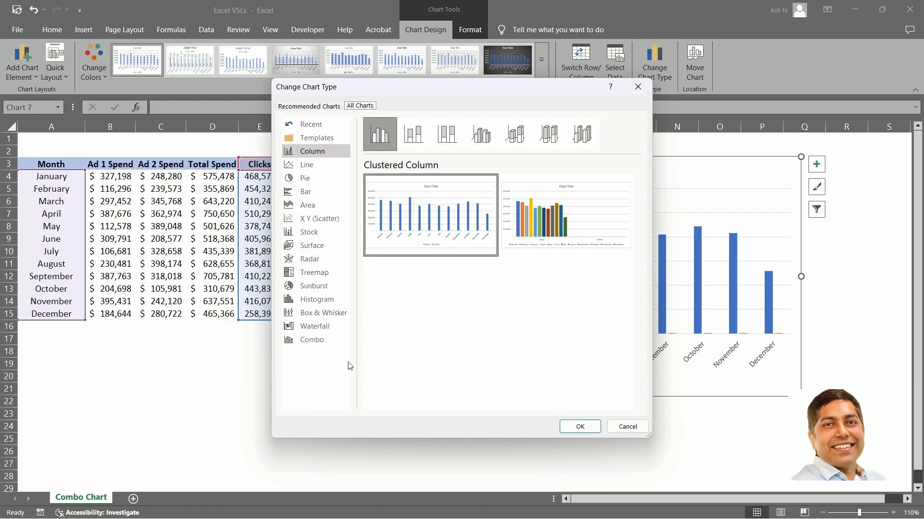
left_click(330, 341)
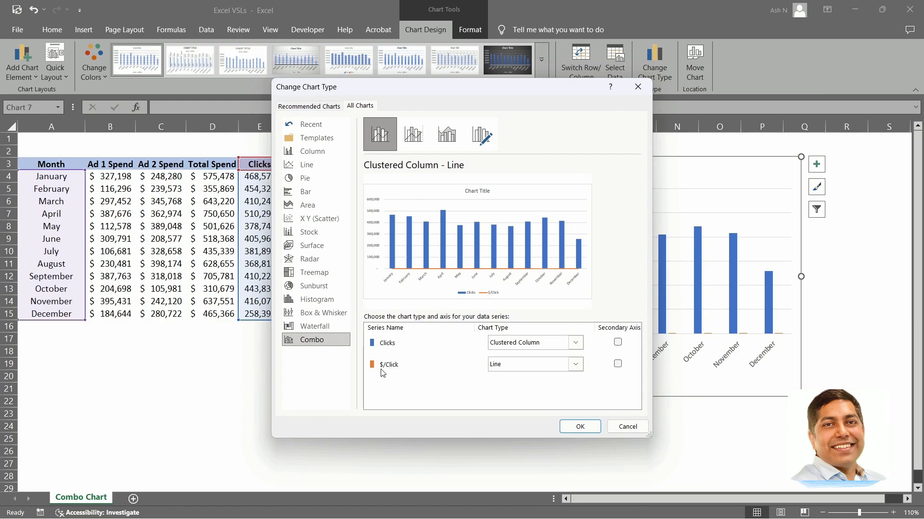
left_click(584, 427)
left_click(574, 434)
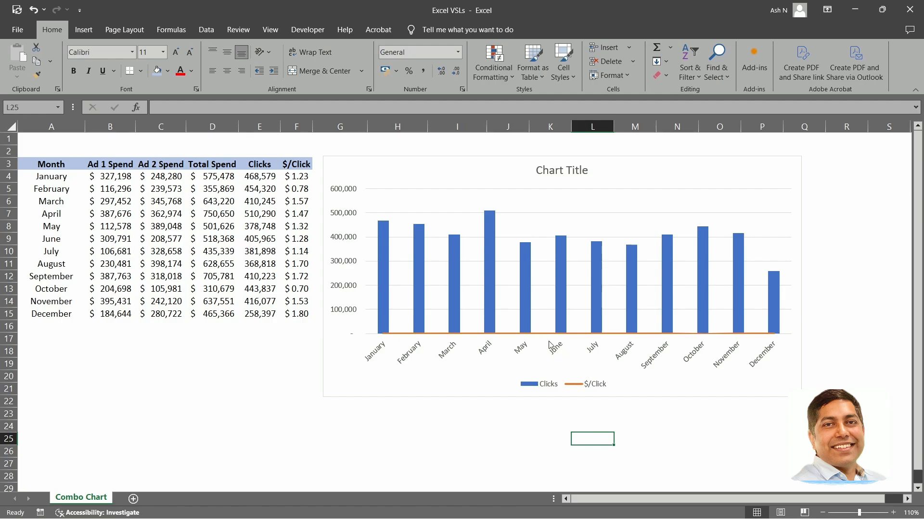
Move the $/Click line series onto a secondary axis in the combo chart settings.
left_click_drag(296, 177, 294, 317)
left_click(259, 364)
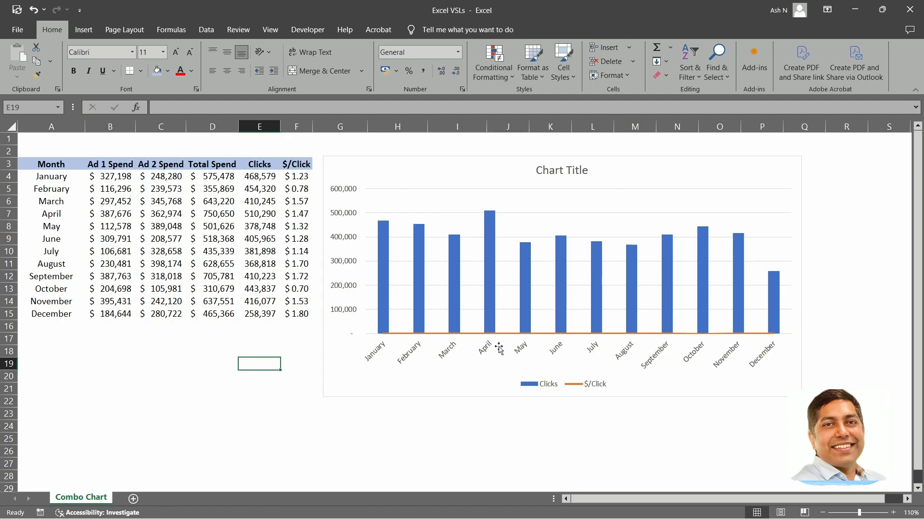
left_click(482, 168)
right_click(482, 166)
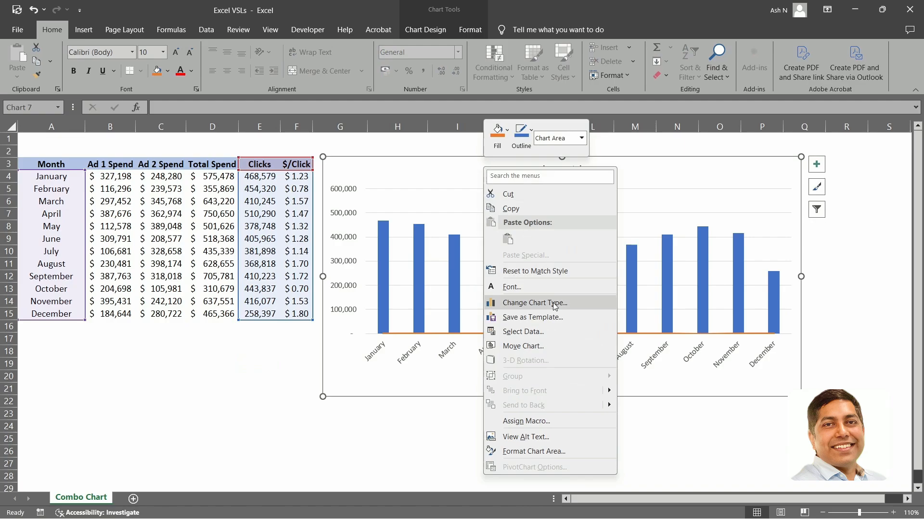
left_click(551, 303)
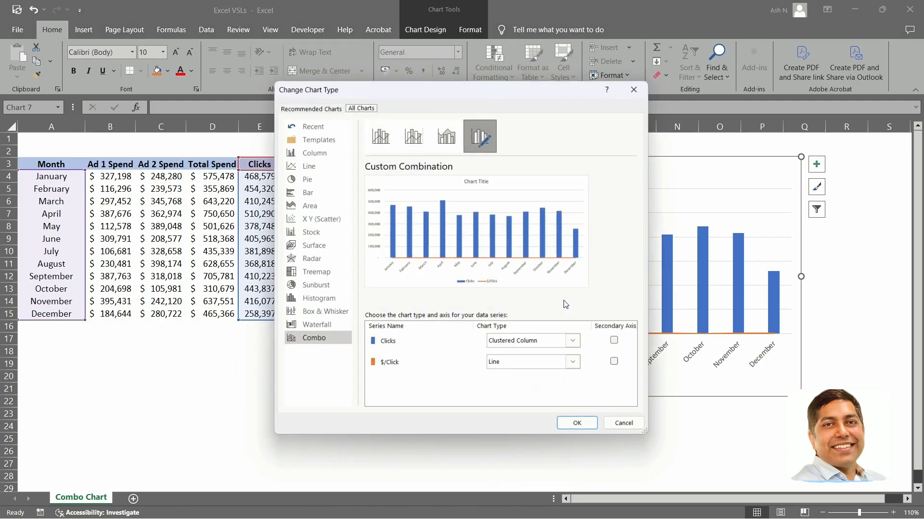
left_click(422, 374)
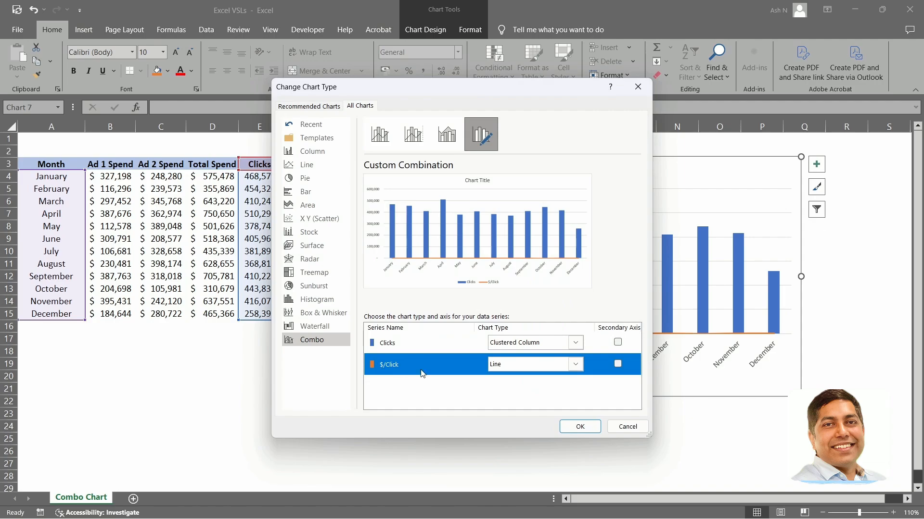
left_click(618, 364)
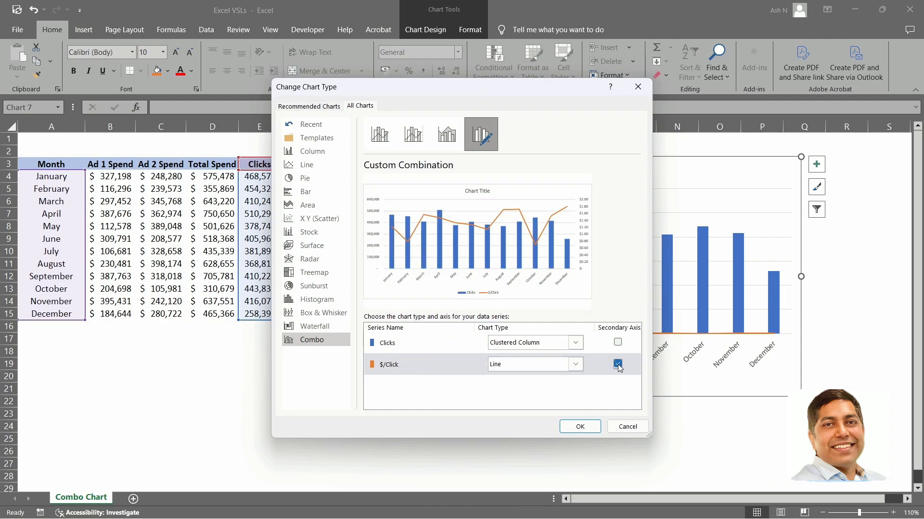
left_click(580, 426)
left_click(836, 285)
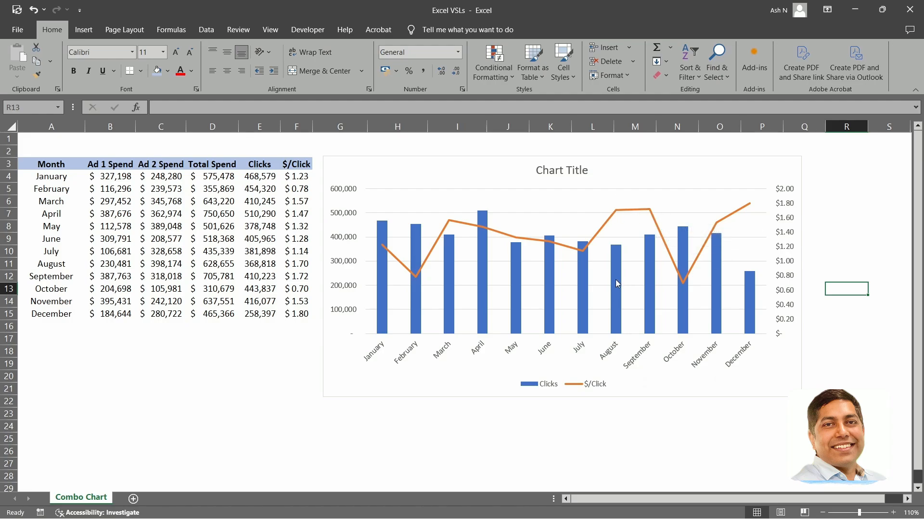
mouse_move(651, 279)
left_click(75, 362)
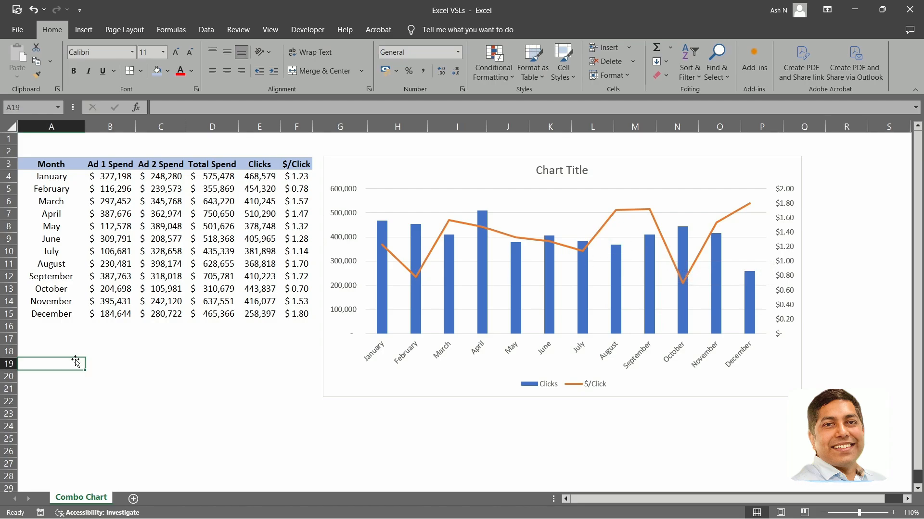
left_click(72, 388)
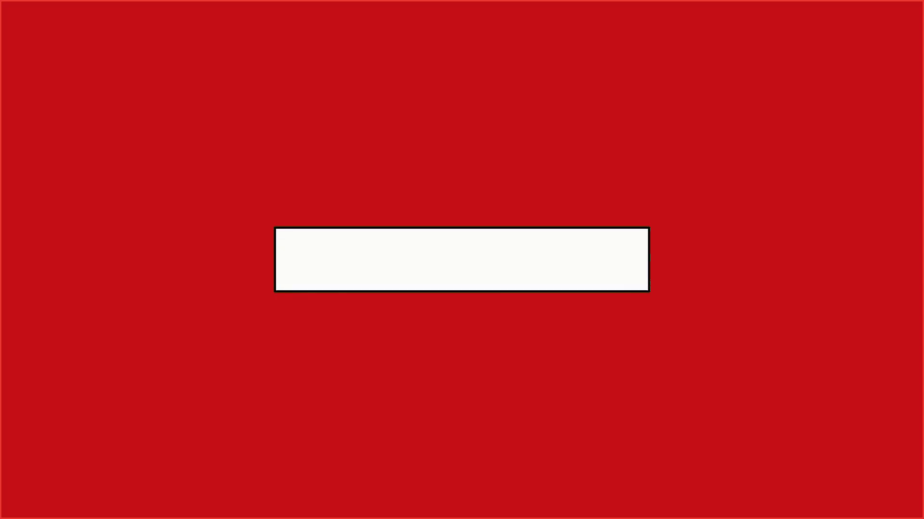